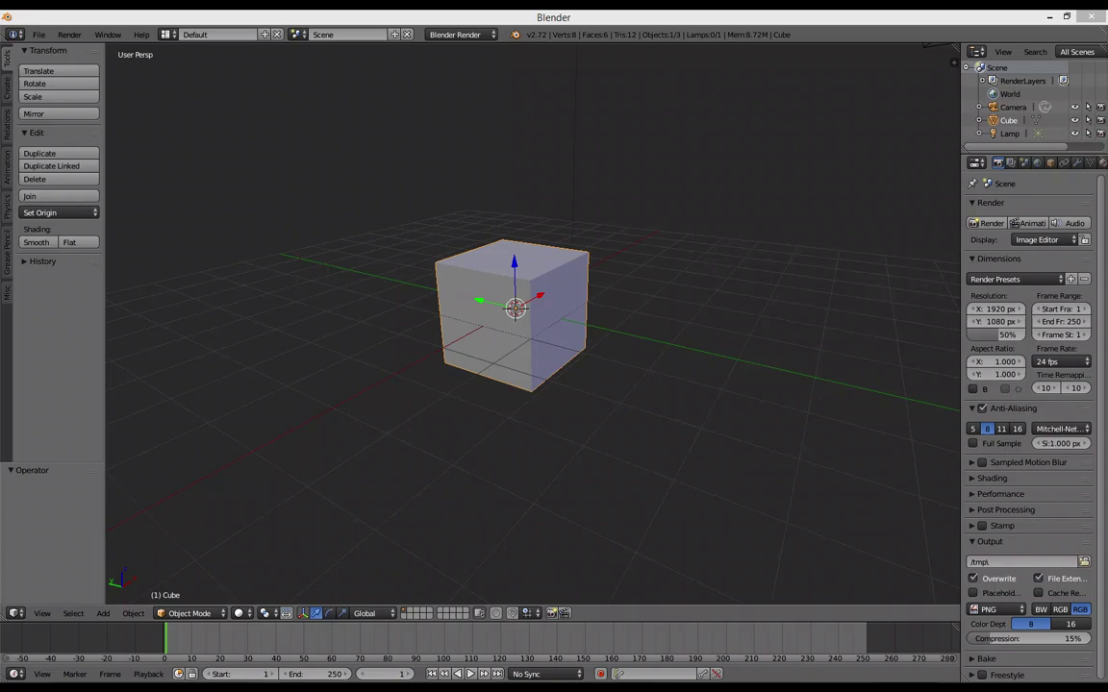
Preview the cliff.png texture in the iqmtest folder window.
{"action": "mouse_move", "coordinate": [551, 322]}
{"action": "middle_mouse_down", "text": "shift"}
{"action": "mouse_move", "coordinate": [581, 349]}
{"action": "mouse_move", "coordinate": [554, 341]}
{"action": "middle_mouse_up", "text": "shift"}
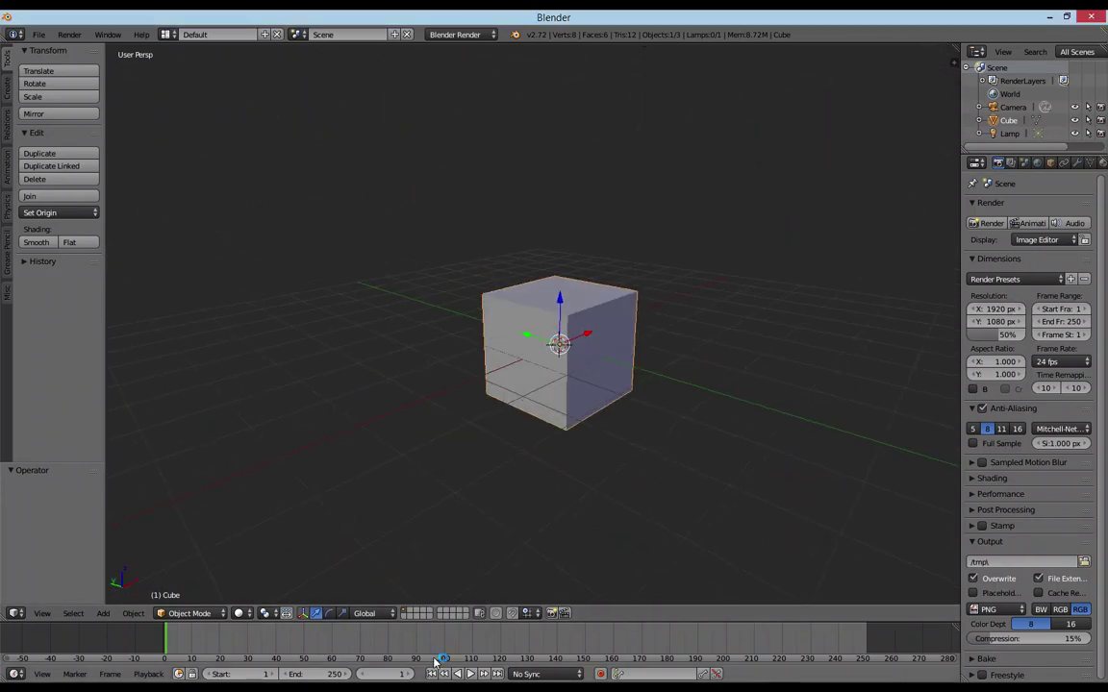
{"action": "left_click", "coordinate": [321, 627]}
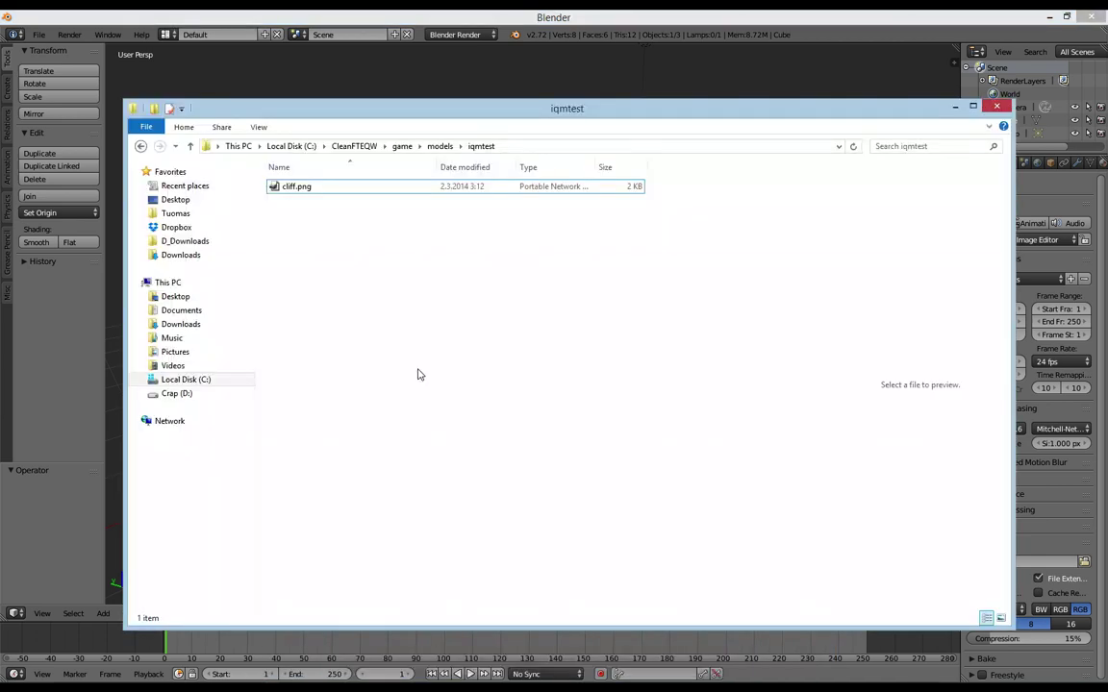
{"action": "left_click", "coordinate": [300, 194]}
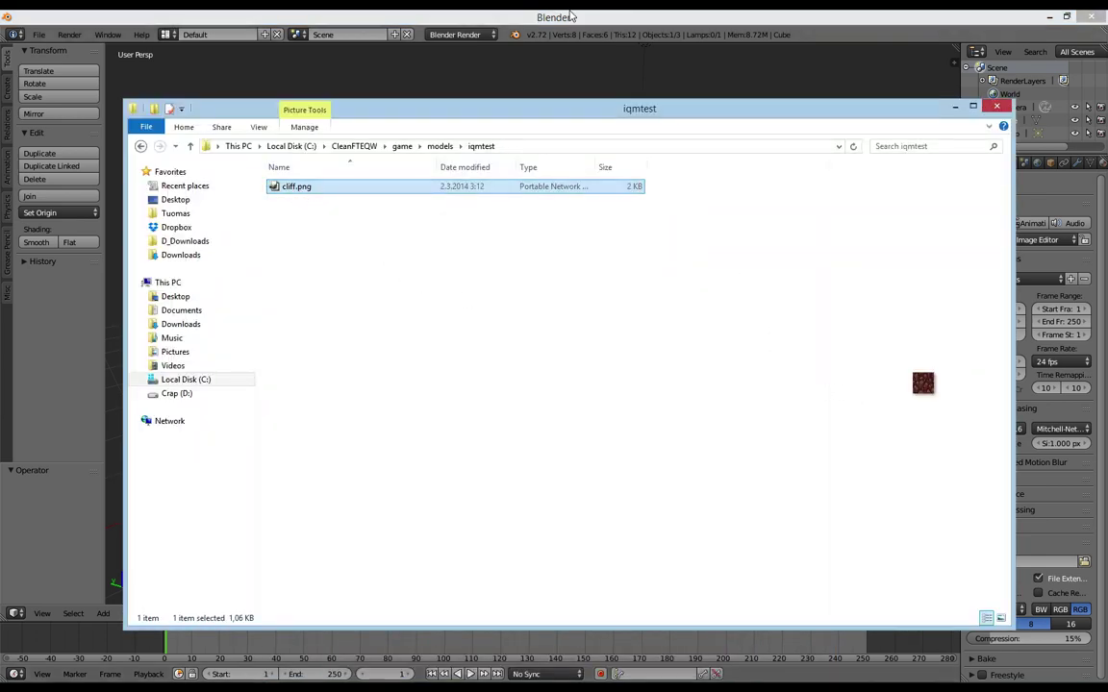
{"action": "key", "text": "alt+Tab"}
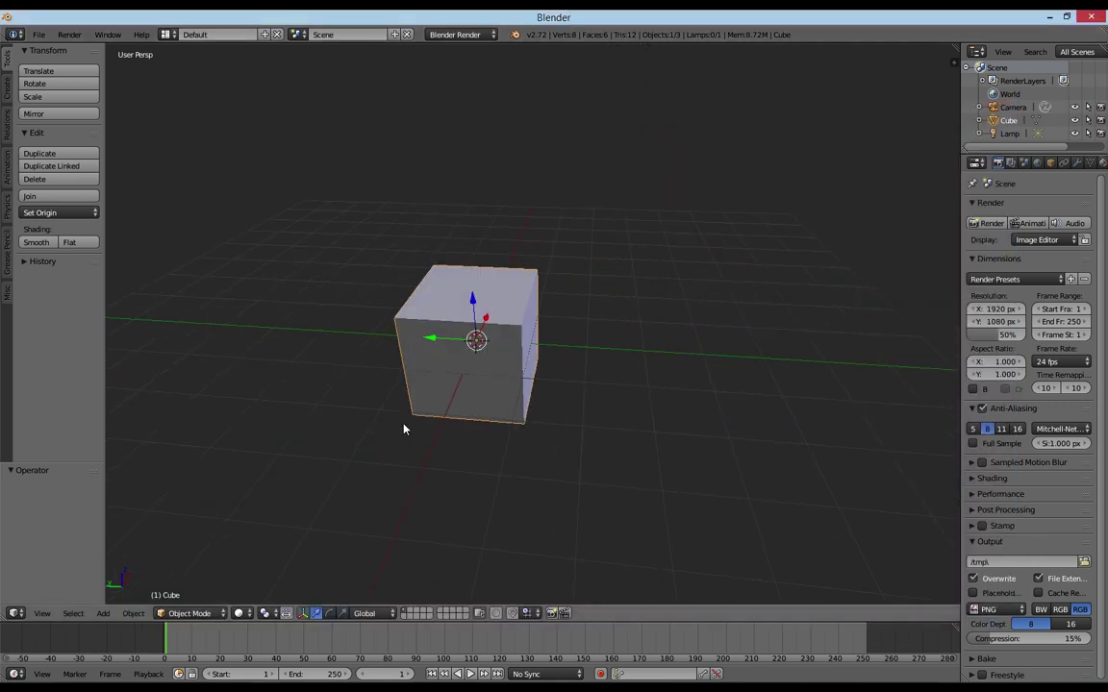
In Edit Mode, project the cube's UVs from view, scaled to bounds.
{"action": "mouse_move", "coordinate": [404, 430]}
{"action": "middle_mouse_down"}
{"action": "mouse_move", "coordinate": [562, 373]}
{"action": "mouse_move", "coordinate": [504, 410]}
{"action": "middle_mouse_up"}
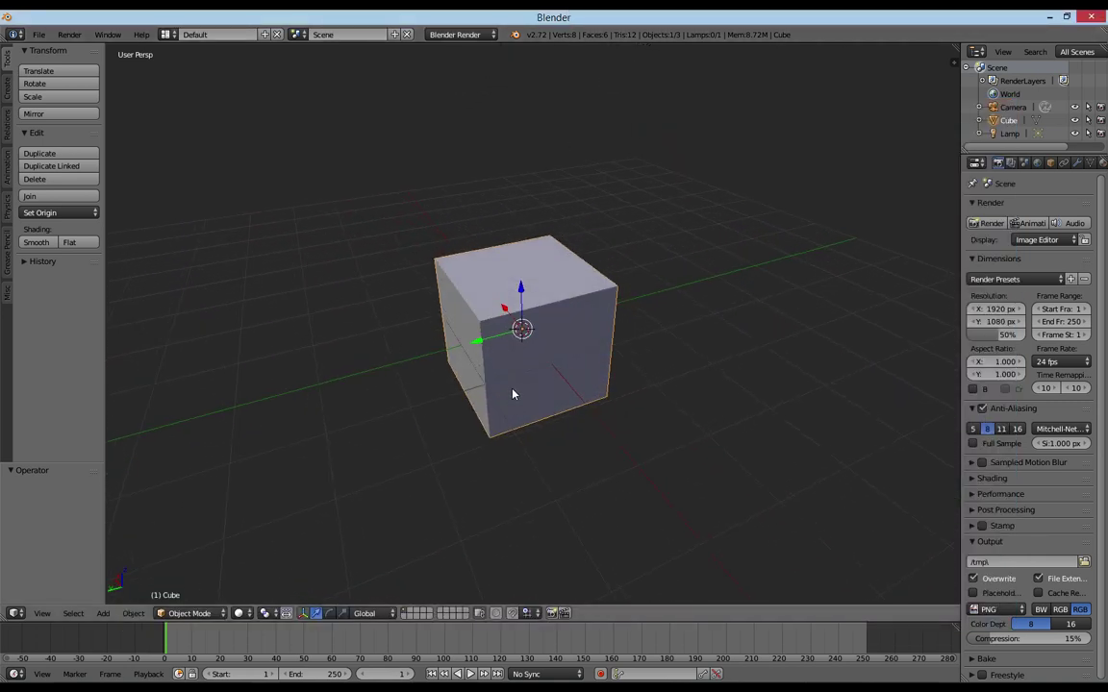
{"action": "key", "text": "Tab"}
{"action": "key", "text": "u"}
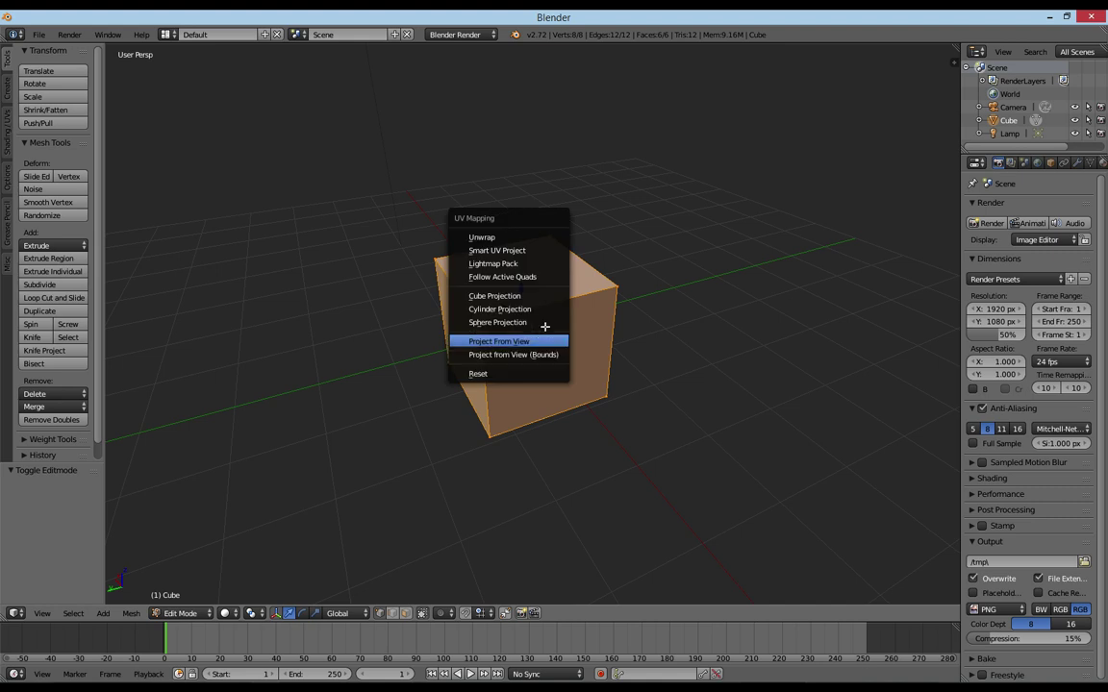
{"action": "left_click", "coordinate": [511, 355]}
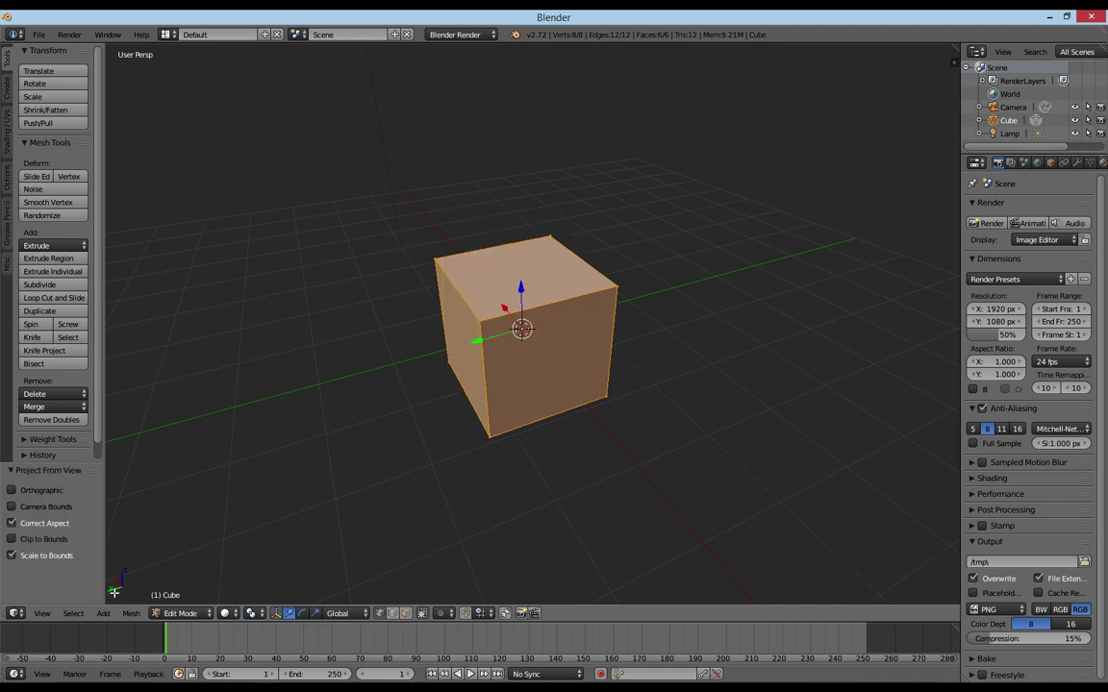
{"action": "left_click", "coordinate": [15, 612]}
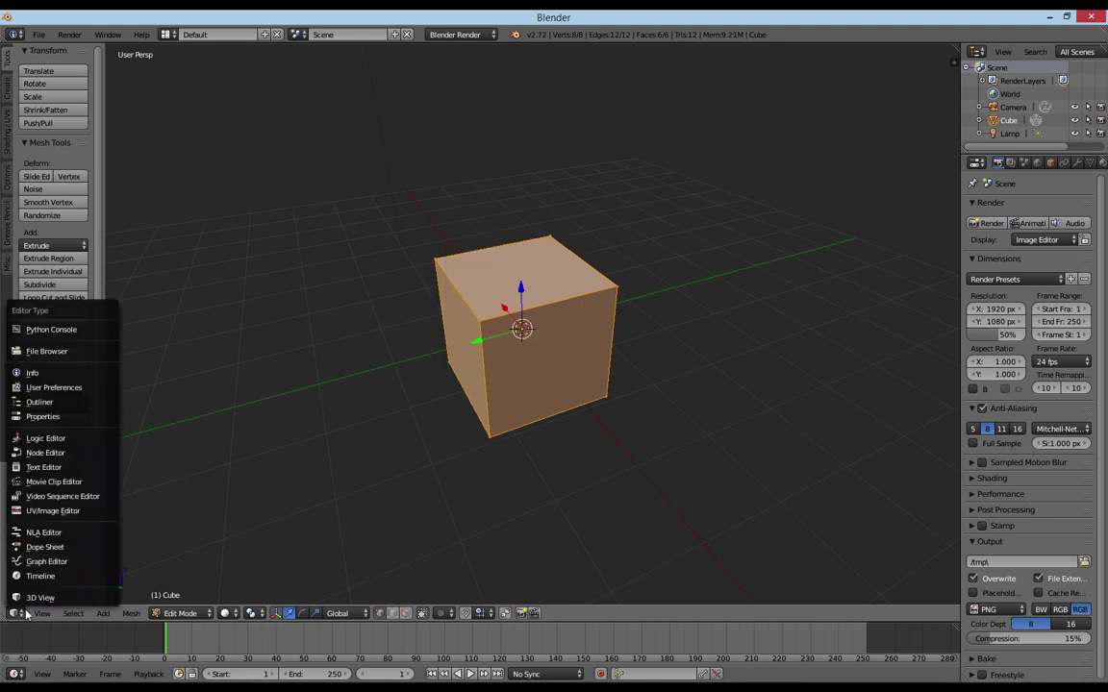
In the UV/Image Editor, open cliff.png from CleanFTEQW\game\models\iqmtest.
{"action": "left_click", "coordinate": [56, 513]}
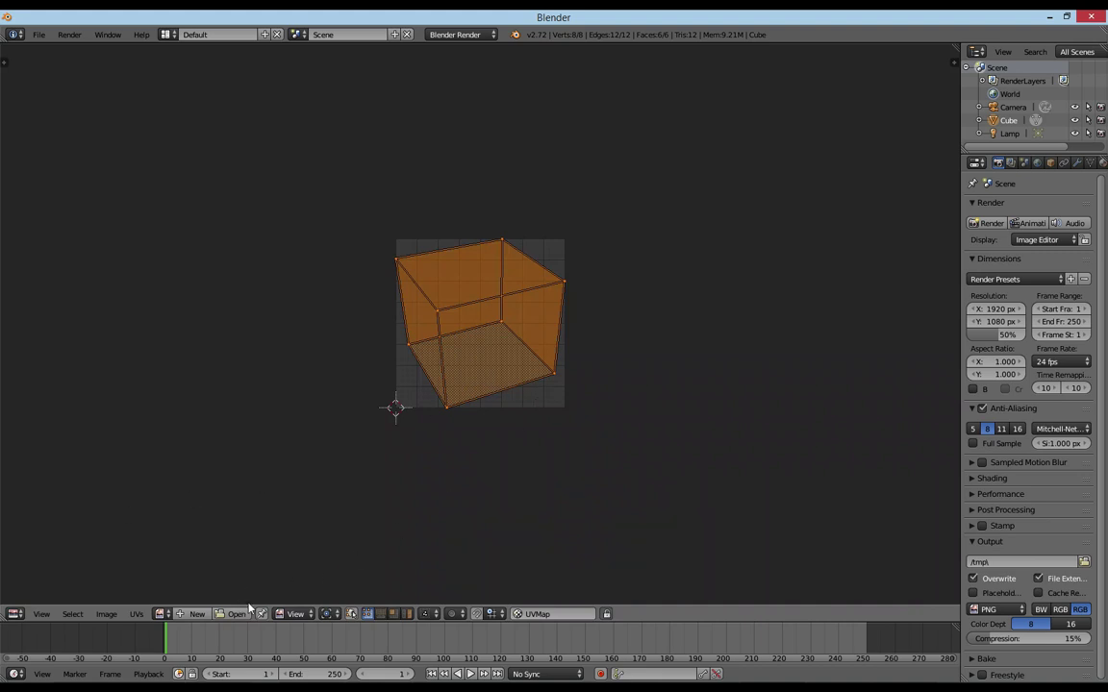
{"action": "left_click", "coordinate": [160, 610]}
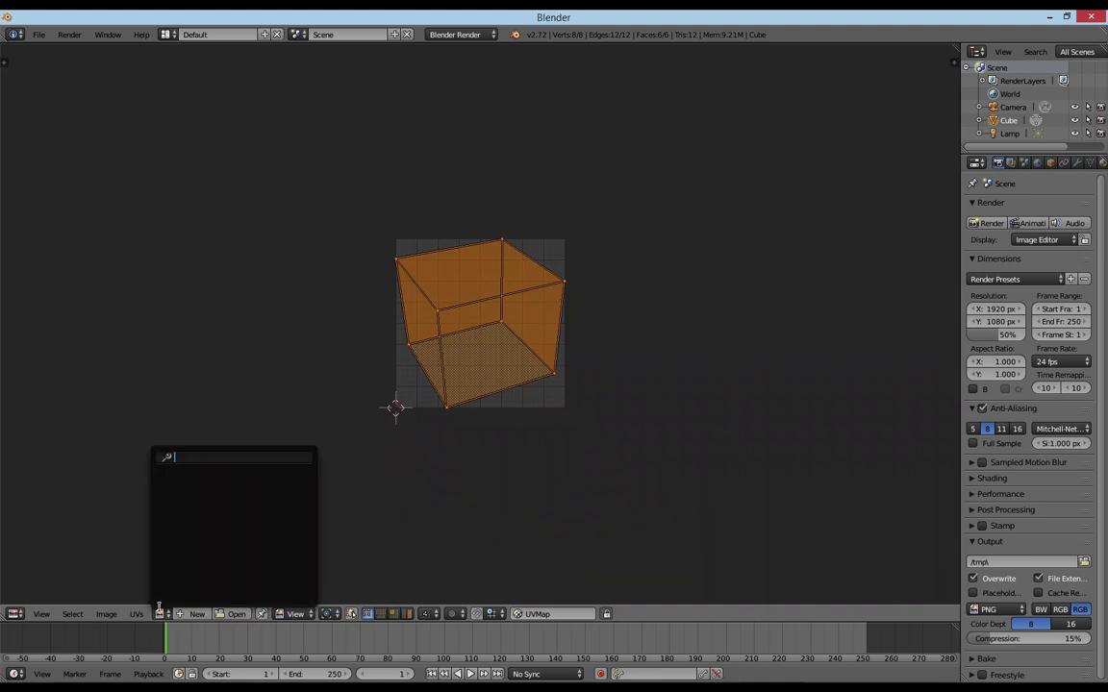
{"action": "left_click", "coordinate": [235, 614]}
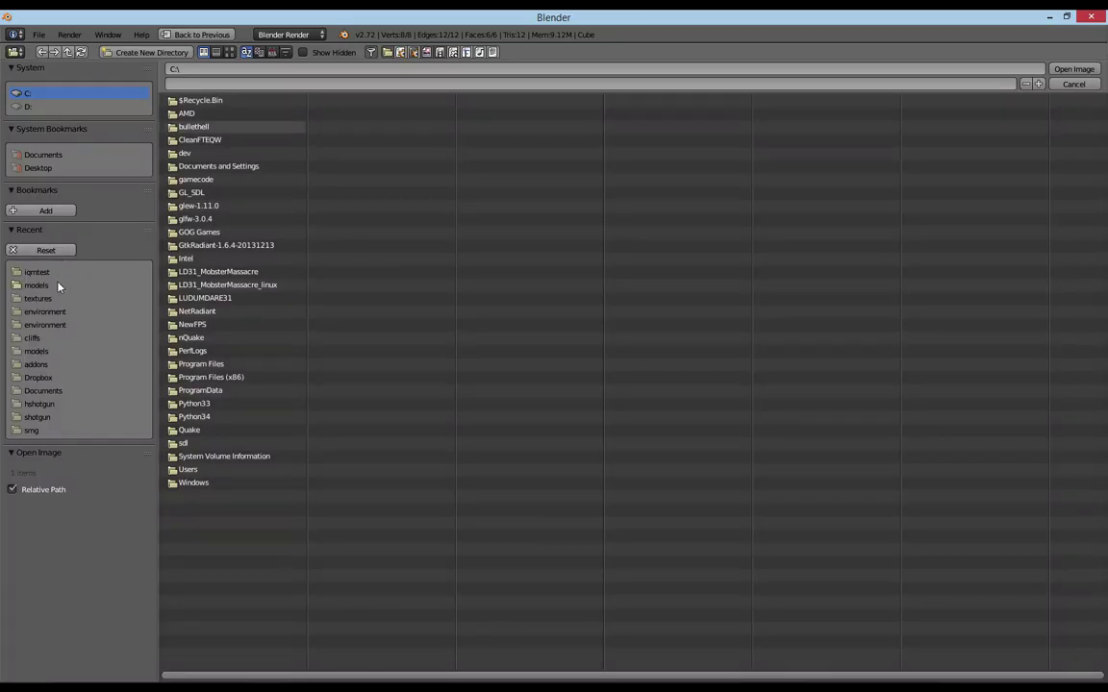
{"action": "left_click", "coordinate": [207, 140]}
{"action": "left_click", "coordinate": [206, 128]}
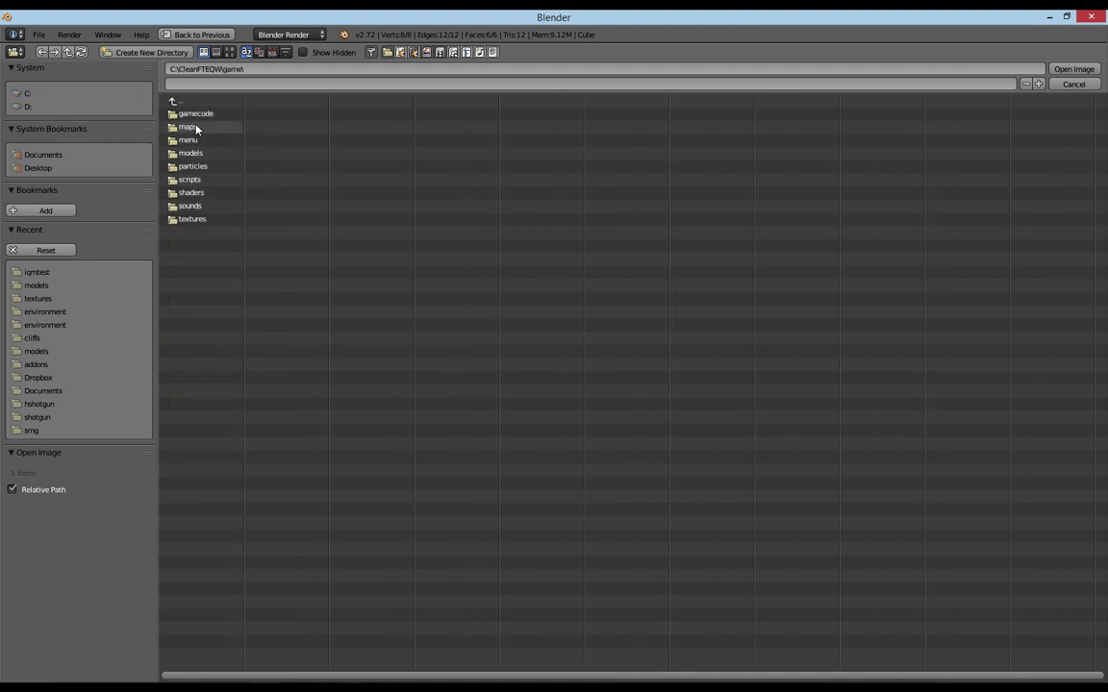
{"action": "left_click", "coordinate": [198, 152]}
{"action": "left_click", "coordinate": [202, 123]}
{"action": "left_click", "coordinate": [205, 117]}
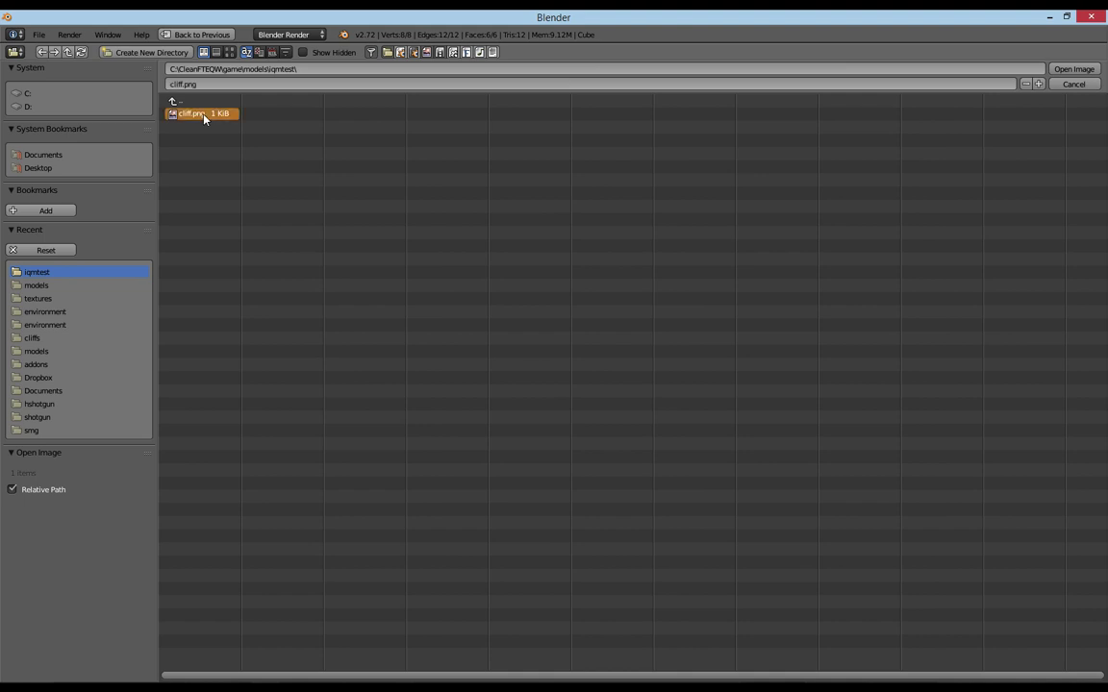
{"action": "double_click", "coordinate": [184, 119]}
Switch the editor back to the 3D View.
{"action": "scroll", "coordinate": [505, 307], "scroll_direction": "up", "scroll_amount": 3}
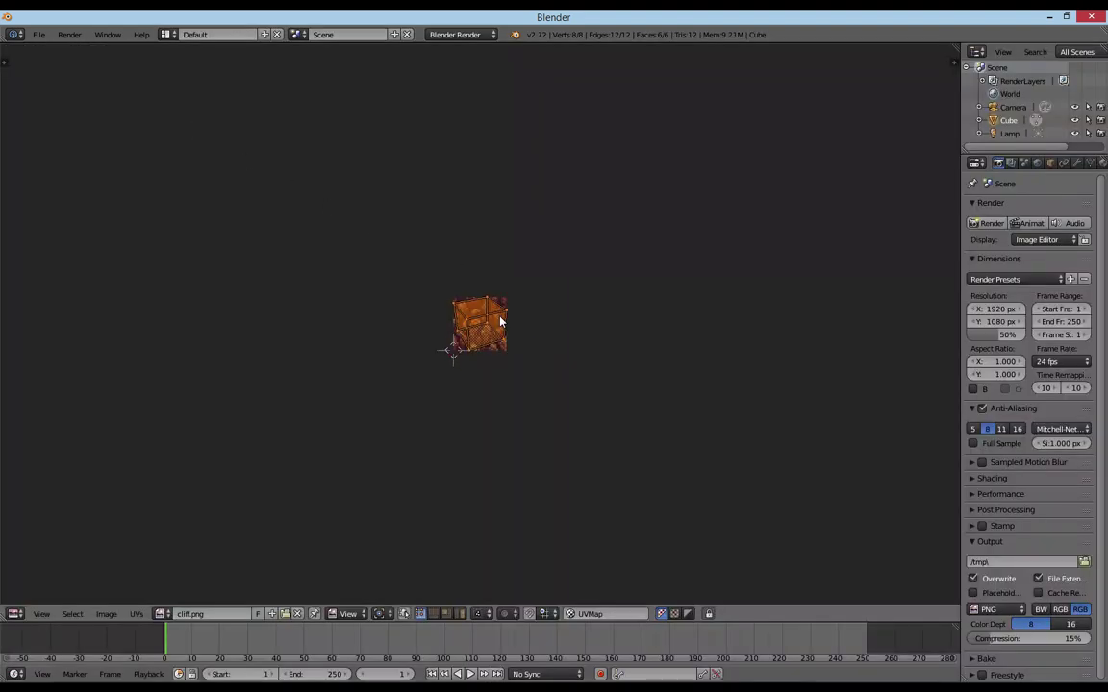
{"action": "scroll", "coordinate": [449, 283], "scroll_direction": "up", "scroll_amount": 8}
{"action": "scroll", "coordinate": [496, 327], "scroll_direction": "down", "scroll_amount": 1}
{"action": "left_click", "coordinate": [16, 615]}
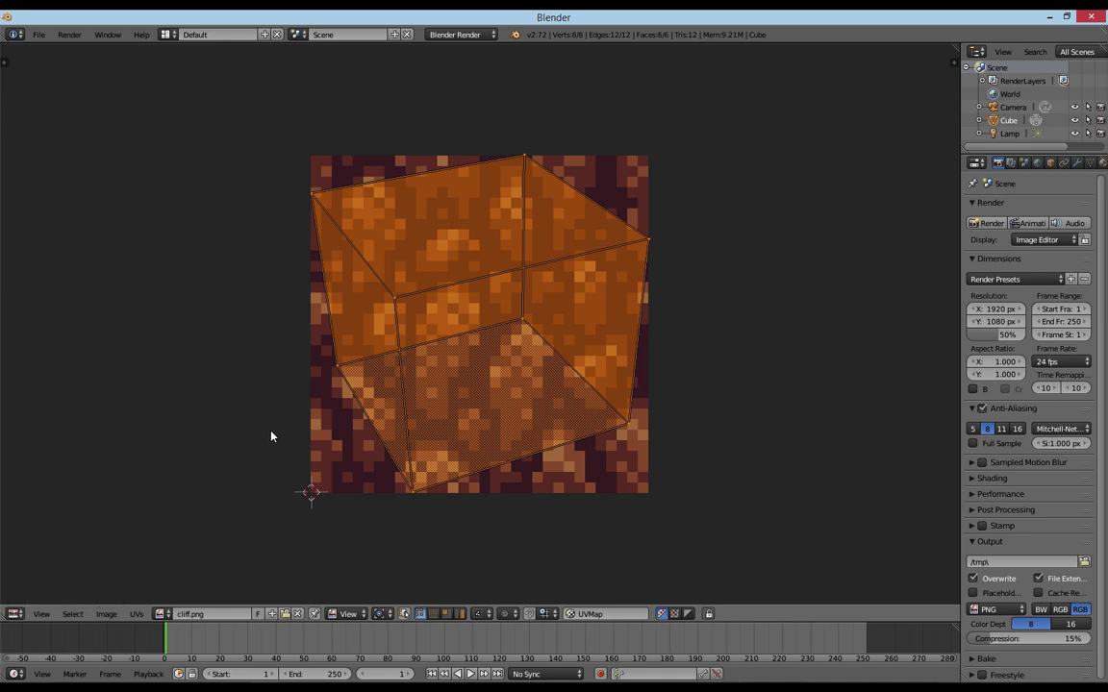
{"action": "left_click", "coordinate": [16, 614]}
{"action": "left_click", "coordinate": [40, 598]}
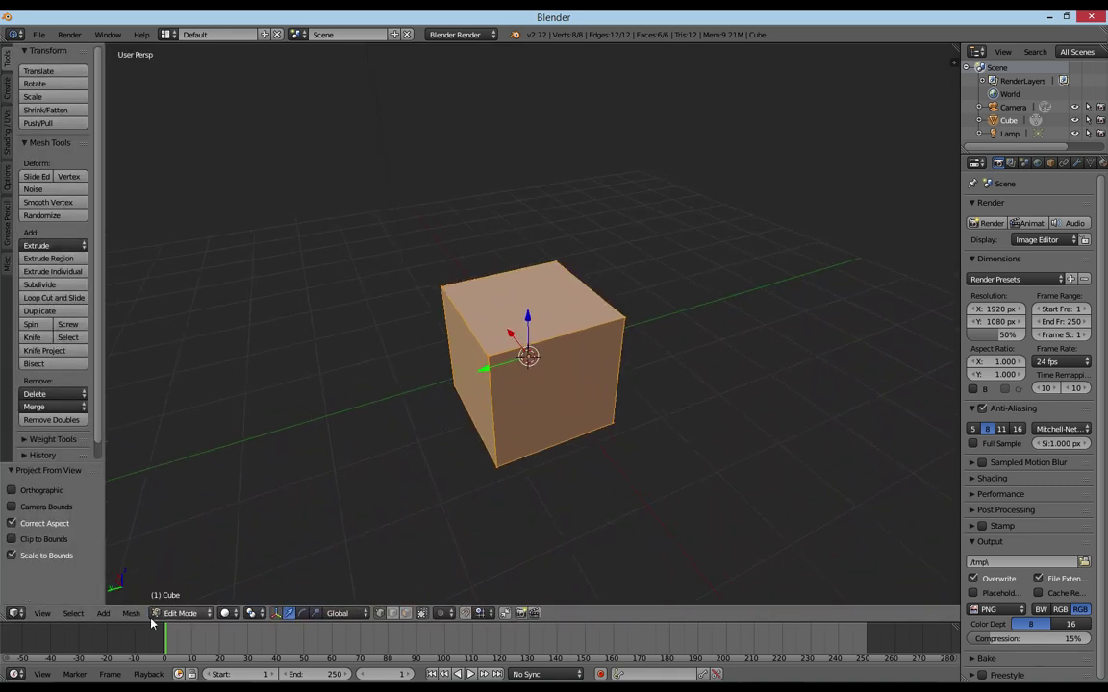
Set viewport shading to Texture and return the cube to Object Mode.
{"action": "left_click", "coordinate": [226, 614]}
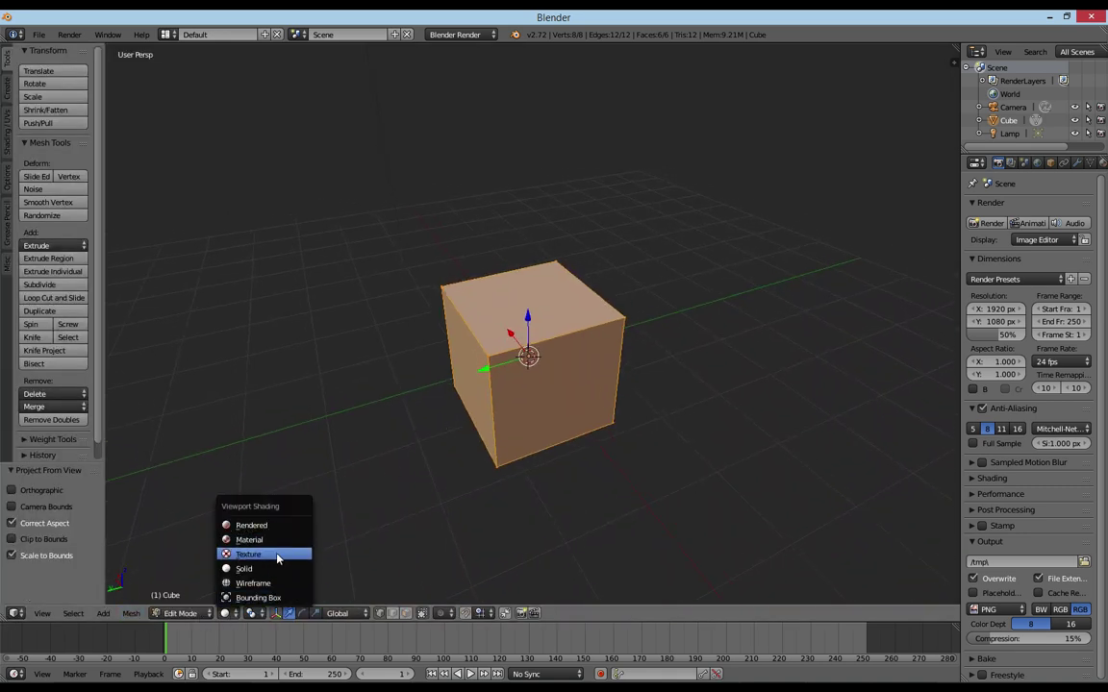
{"action": "left_click", "coordinate": [277, 553]}
{"action": "mouse_move", "coordinate": [470, 433]}
{"action": "middle_mouse_down"}
{"action": "mouse_move", "coordinate": [736, 423]}
{"action": "mouse_move", "coordinate": [787, 389]}
{"action": "mouse_move", "coordinate": [746, 429]}
{"action": "mouse_move", "coordinate": [571, 391]}
{"action": "mouse_move", "coordinate": [651, 390]}
{"action": "middle_mouse_up"}
{"action": "key", "text": "Tab"}
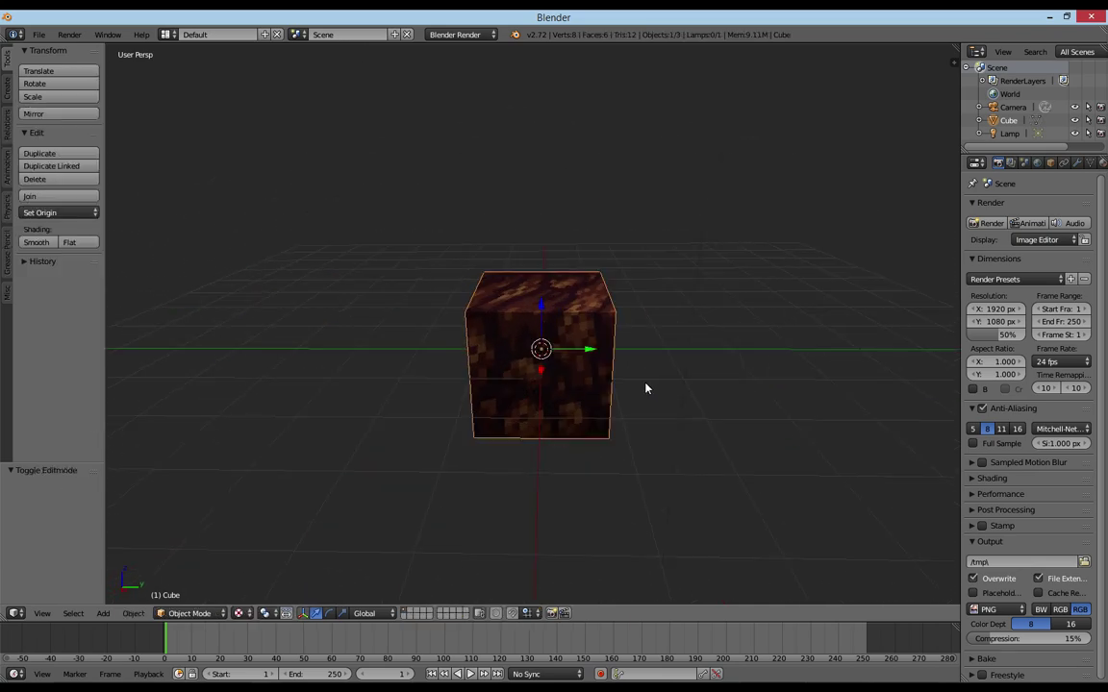
{"action": "key", "text": "shift+a"}
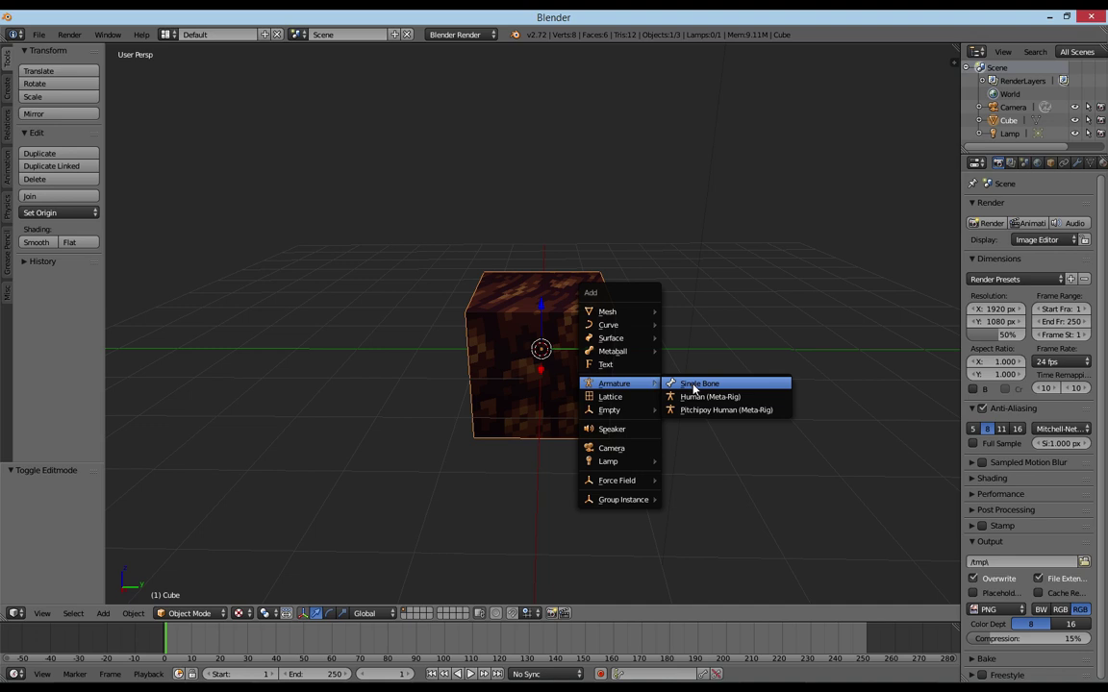
Add a Single Bone armature and parent the cube to it With Automatic Weights.
{"action": "left_click", "coordinate": [692, 387]}
{"action": "right_click", "coordinate": [598, 320]}
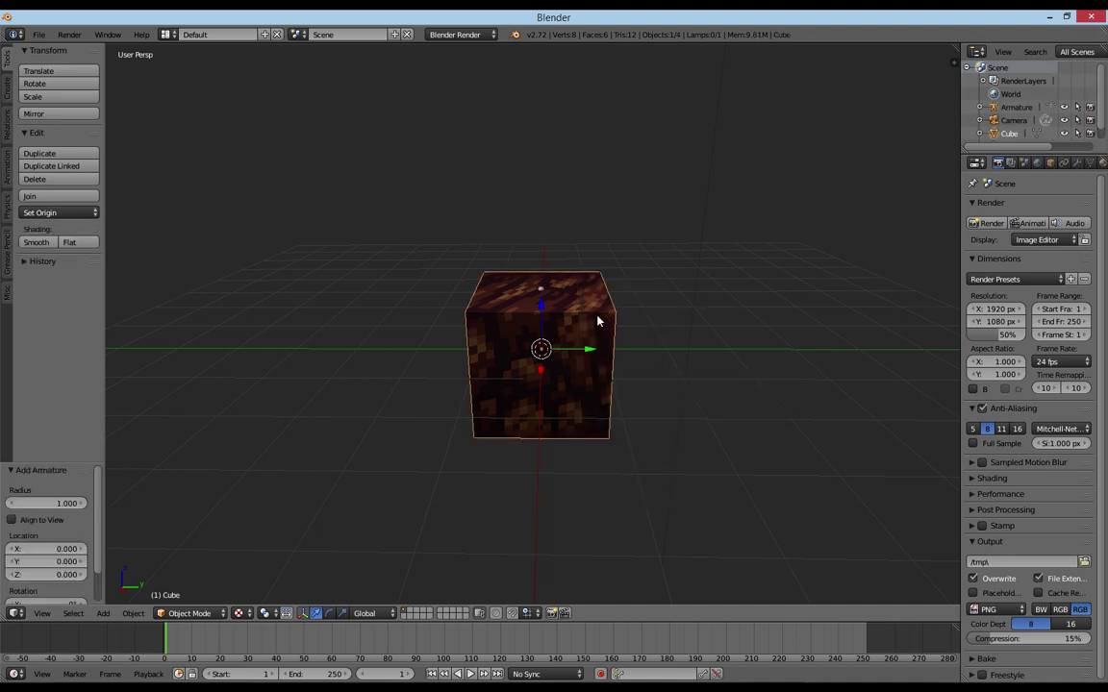
{"action": "right_click", "coordinate": [539, 296]}
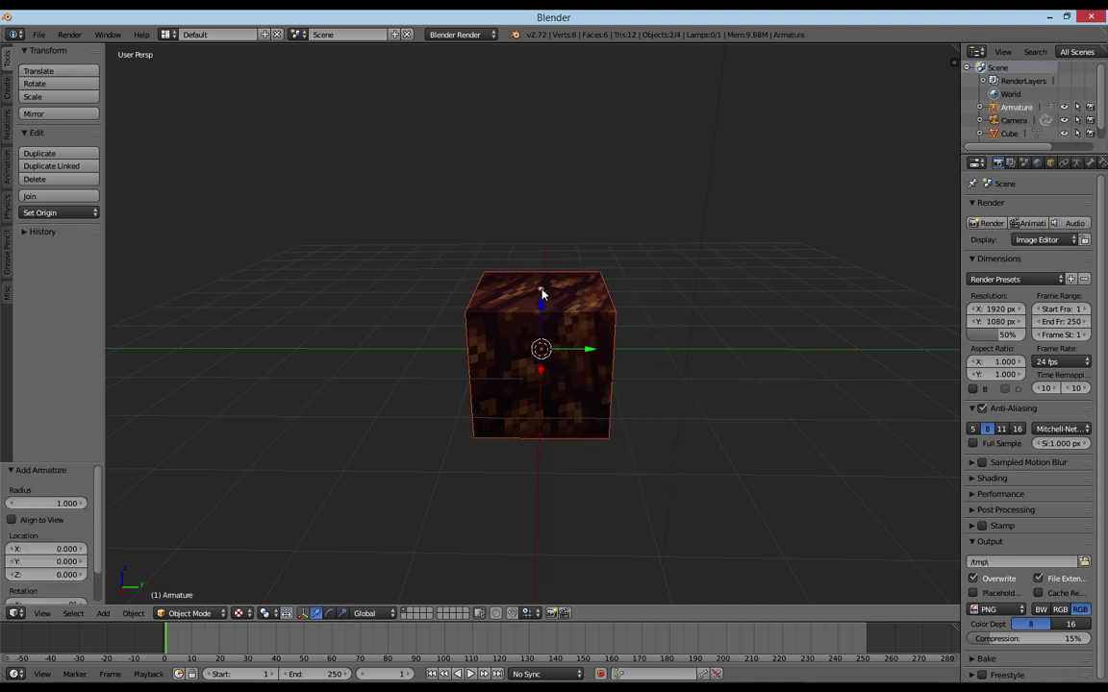
{"action": "middle_click_drag", "start_coordinate": [541, 296], "coordinate": [564, 274]}
{"action": "key", "text": "ctrl+p"}
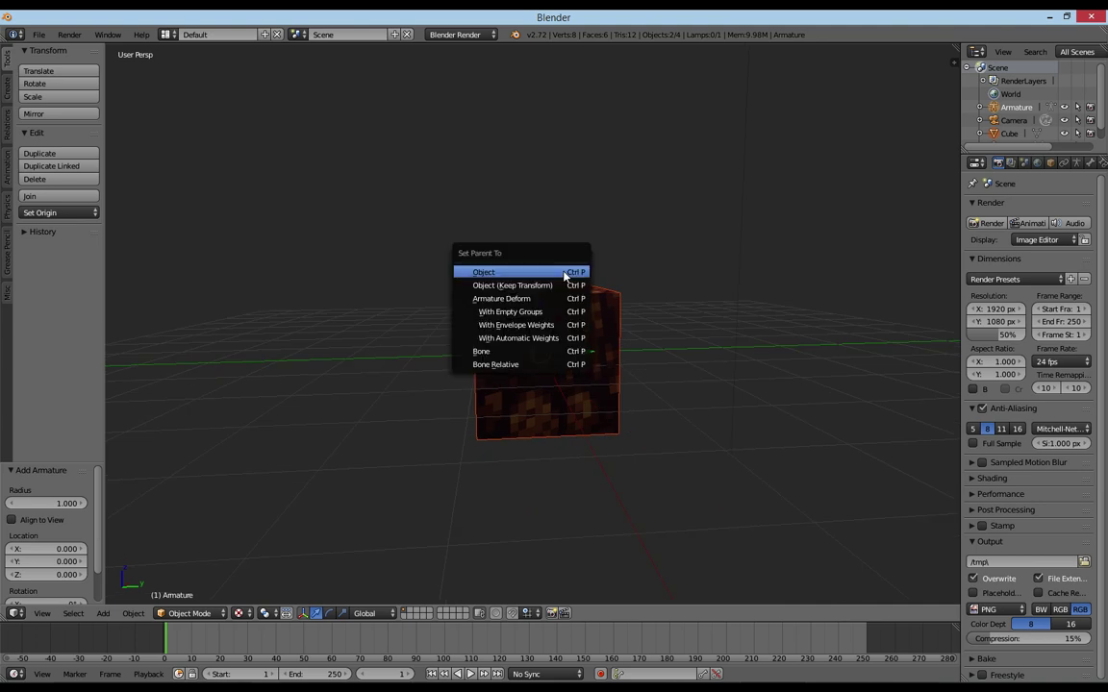
{"action": "left_click", "coordinate": [550, 339]}
{"action": "mouse_move", "coordinate": [560, 346]}
{"action": "middle_mouse_down"}
{"action": "mouse_move", "coordinate": [564, 373]}
{"action": "mouse_move", "coordinate": [533, 329]}
{"action": "mouse_move", "coordinate": [433, 389]}
{"action": "mouse_move", "coordinate": [408, 383]}
{"action": "mouse_move", "coordinate": [473, 451]}
{"action": "middle_mouse_up"}
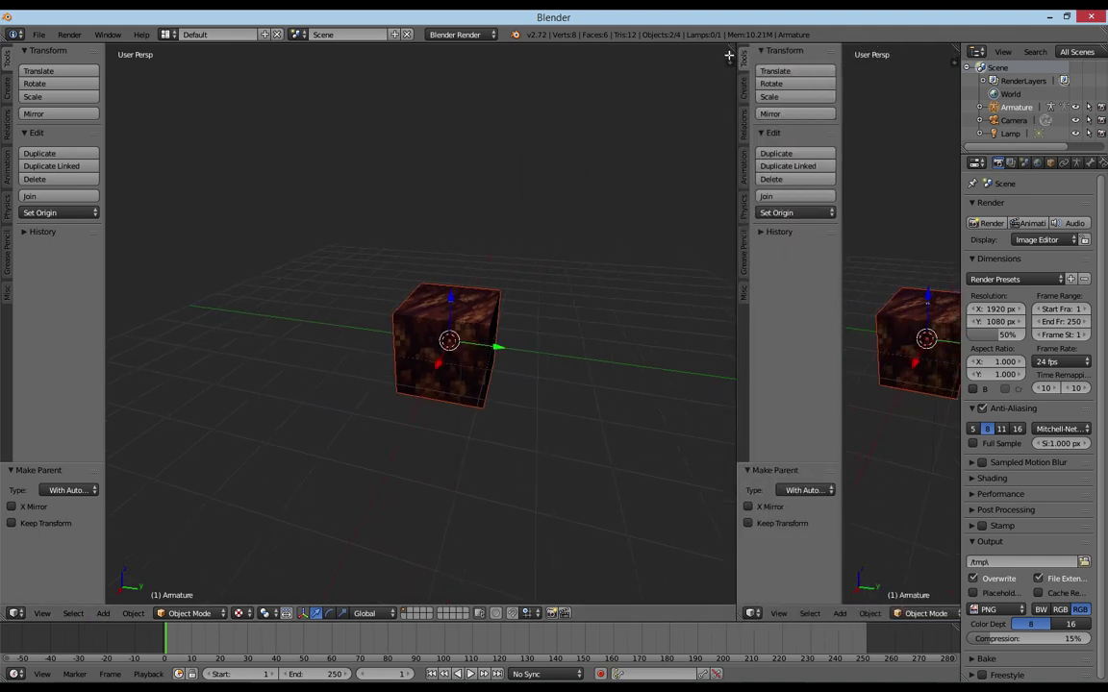
Split the viewport, make the right area a Dope Sheet, and keep only the armature selected.
{"action": "left_click_drag", "start_coordinate": [951, 48], "coordinate": [543, 112]}
{"action": "left_click", "coordinate": [560, 612]}
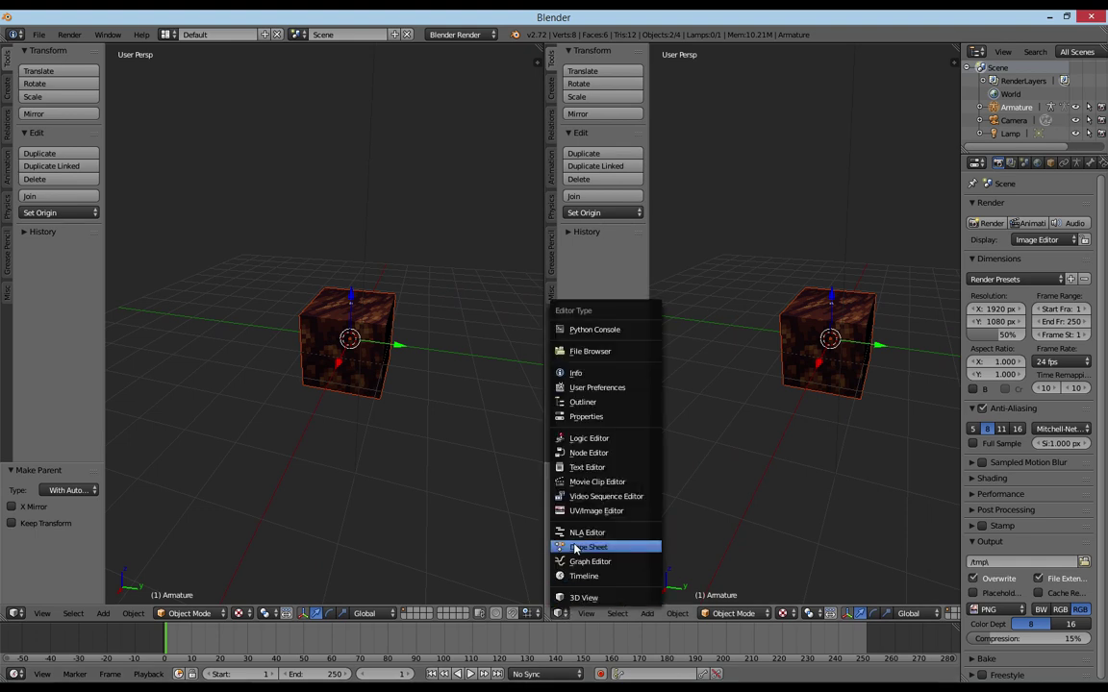
{"action": "left_click", "coordinate": [573, 548]}
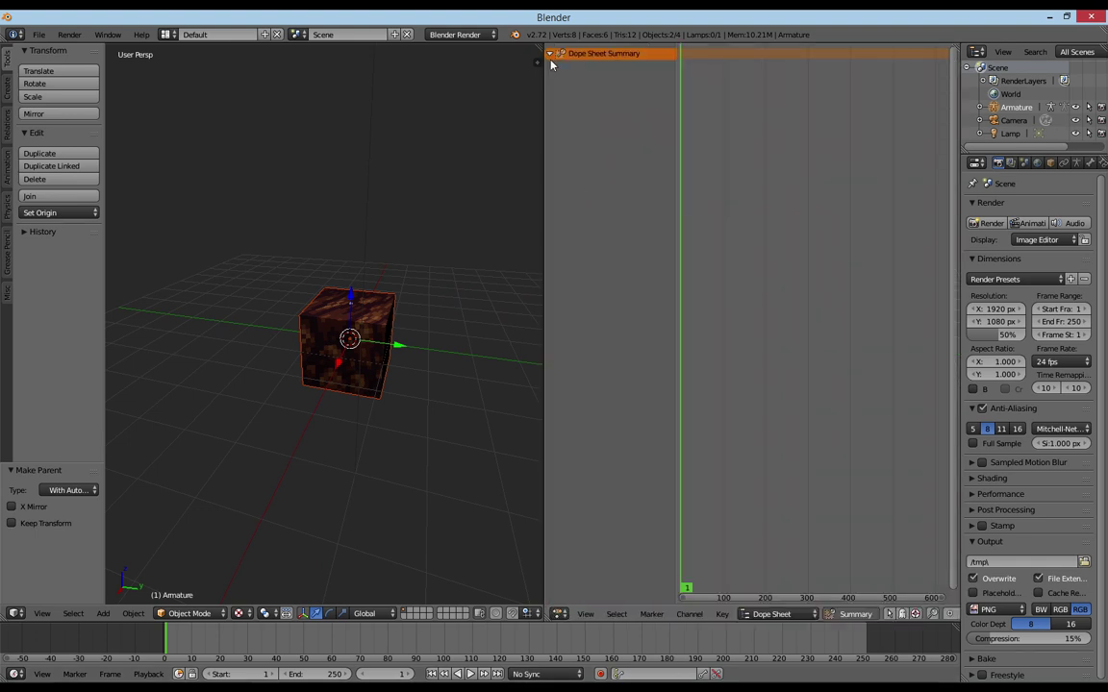
{"action": "middle_click_drag", "start_coordinate": [370, 332], "coordinate": [327, 333]}
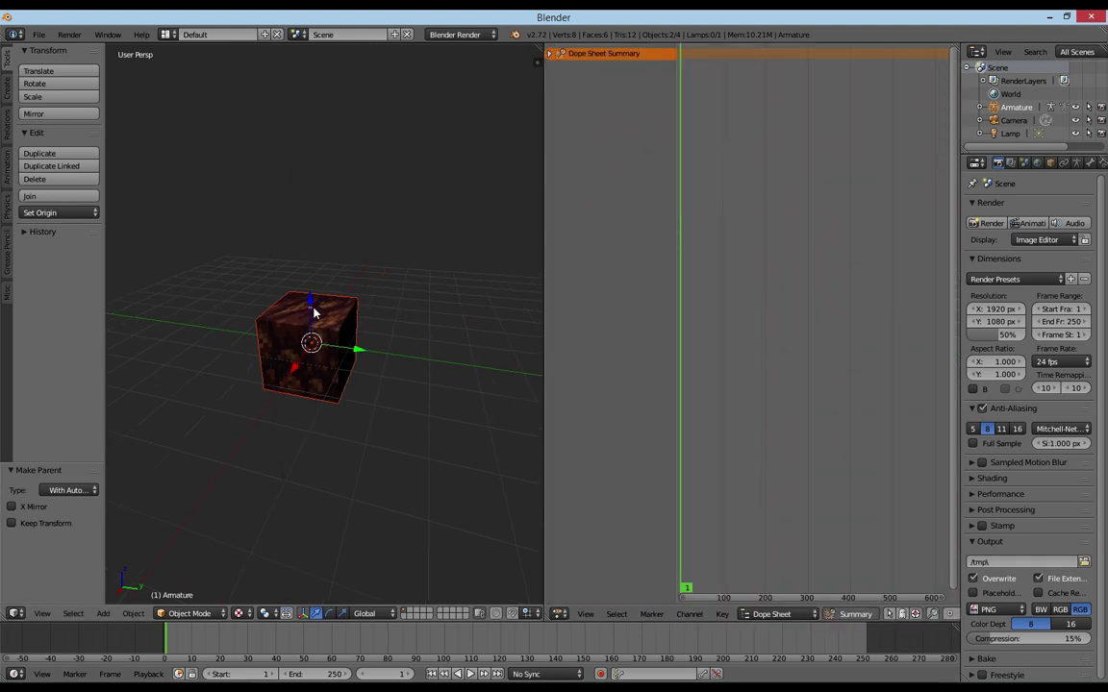
{"action": "right_click", "coordinate": [314, 311]}
In Pose Mode, select the bone and insert a LocRotScale keyframe at frame 1.
{"action": "left_click", "coordinate": [190, 613]}
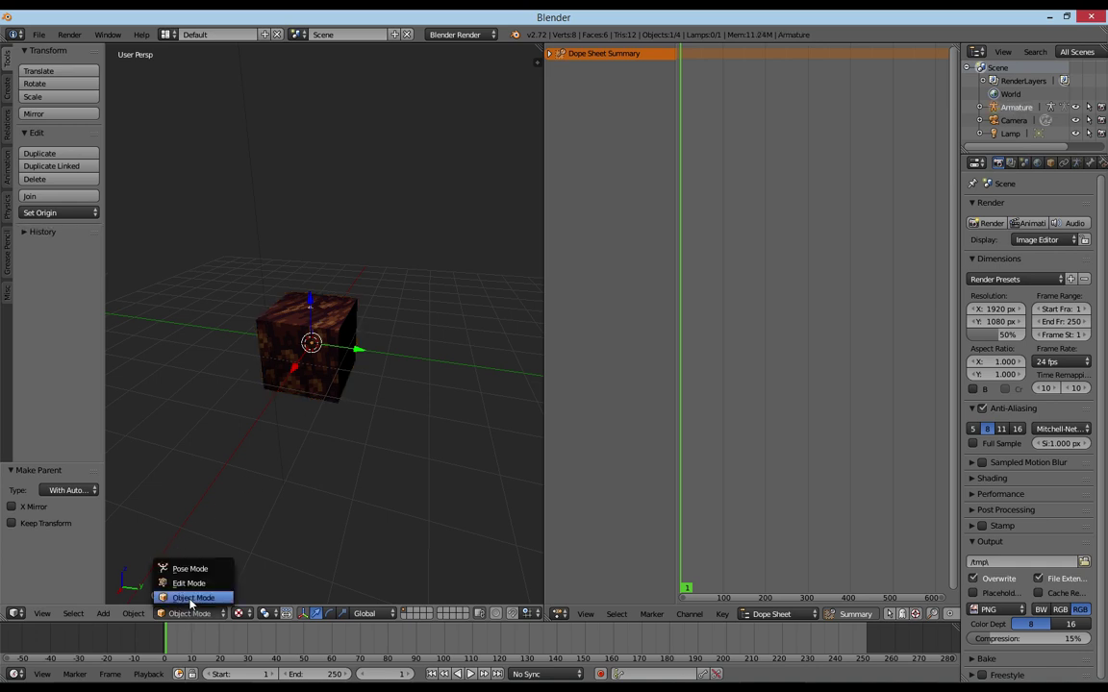
{"action": "left_click", "coordinate": [183, 568]}
{"action": "right_click", "coordinate": [325, 324]}
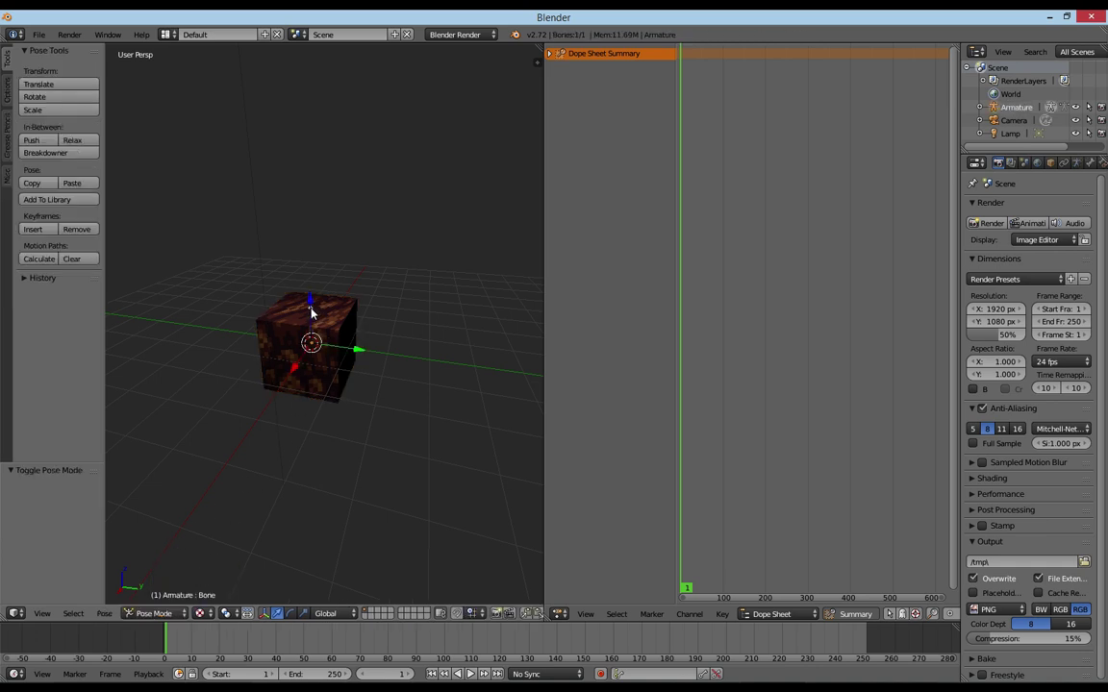
{"action": "key", "text": "r"}
{"action": "right_click", "coordinate": [358, 355]}
{"action": "mouse_move", "coordinate": [358, 356]}
{"action": "middle_mouse_down"}
{"action": "mouse_move", "coordinate": [446, 316]}
{"action": "mouse_move", "coordinate": [372, 327]}
{"action": "middle_mouse_up"}
{"action": "key", "text": "i"}
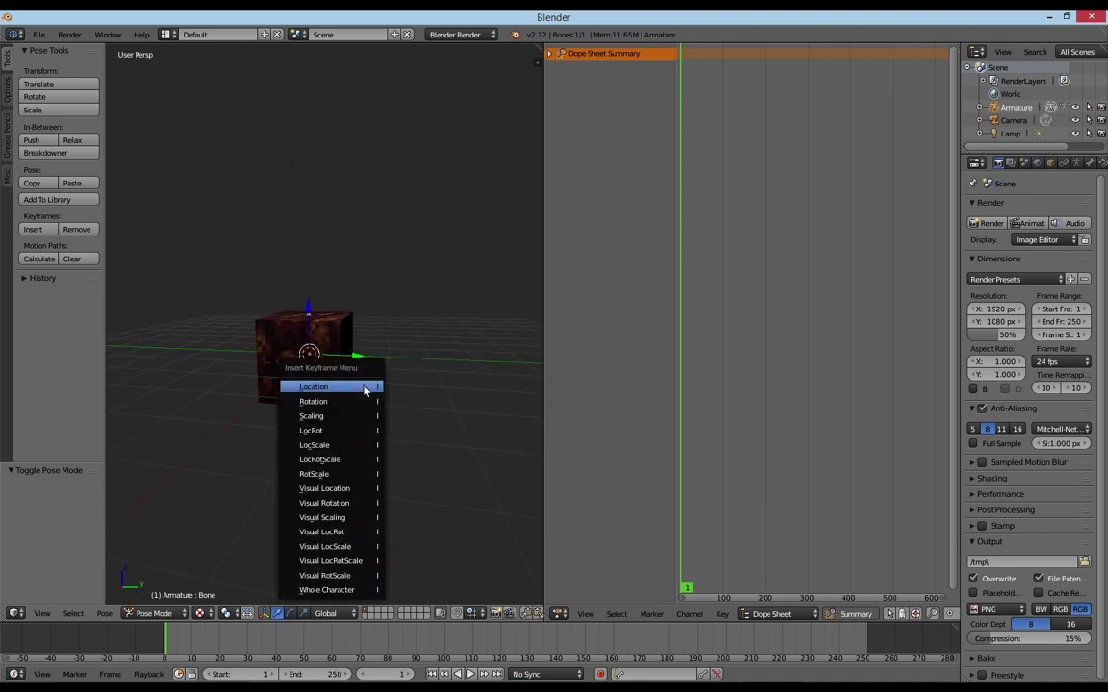
{"action": "left_click", "coordinate": [349, 459]}
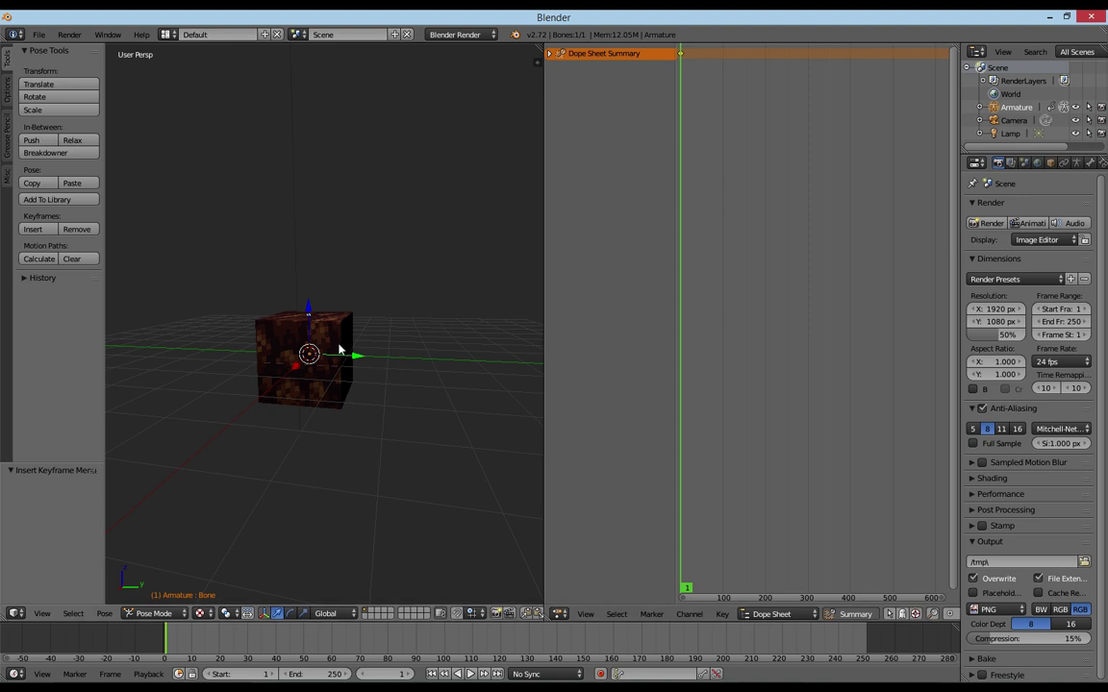
Scrub the Dope Sheet forward and zoom it to frames 0–100.
{"action": "middle_click_drag", "start_coordinate": [338, 350], "coordinate": [341, 388], "text": "shift"}
{"action": "mouse_move", "coordinate": [685, 588]}
{"action": "left_mouse_down"}
{"action": "mouse_move", "coordinate": [715, 598]}
{"action": "mouse_move", "coordinate": [677, 597]}
{"action": "left_mouse_up"}
{"action": "scroll", "coordinate": [787, 573], "scroll_direction": "up", "scroll_amount": 2}
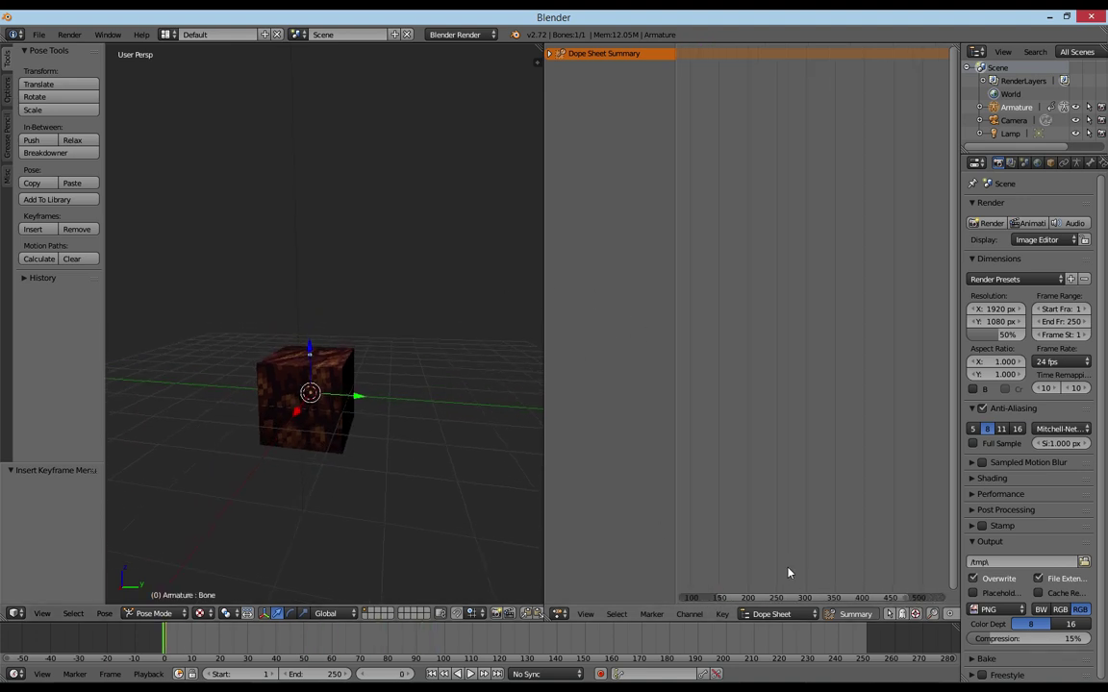
{"action": "mouse_move", "coordinate": [828, 597]}
{"action": "left_mouse_down"}
{"action": "mouse_move", "coordinate": [723, 602]}
{"action": "mouse_move", "coordinate": [734, 589]}
{"action": "left_mouse_up"}
At frame 5, move the bone, rotate it about -88°, and key LocRotScale.
{"action": "key", "text": "g"}
{"action": "left_click", "coordinate": [249, 280]}
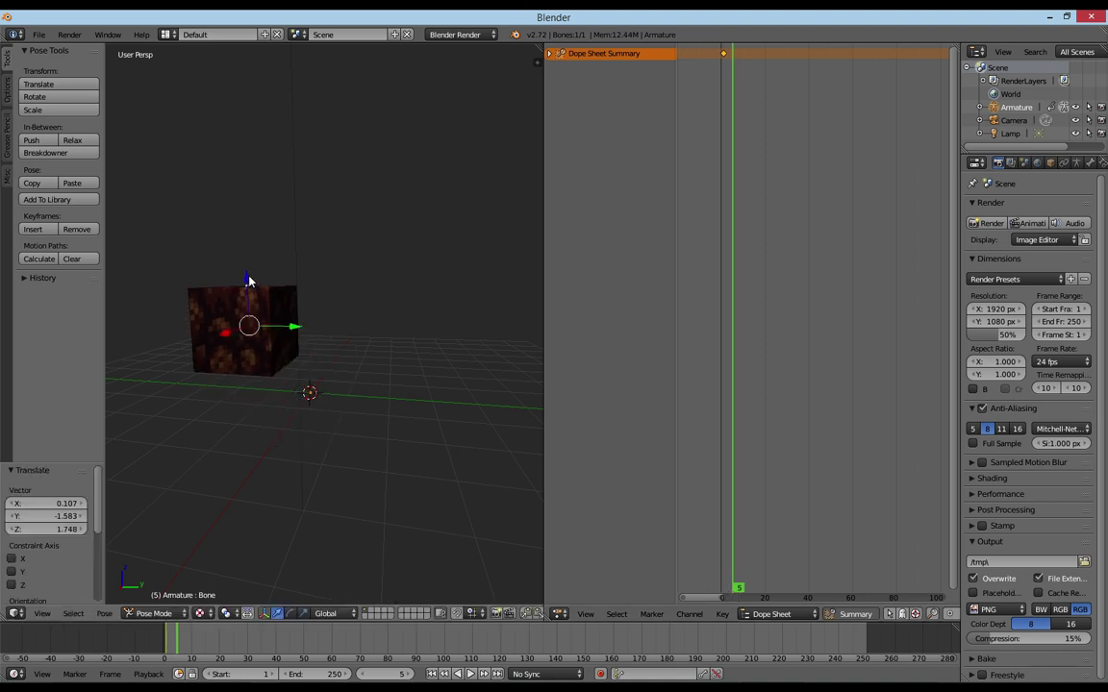
{"action": "key", "text": "r"}
{"action": "left_click", "coordinate": [220, 239]}
{"action": "middle_click_drag", "start_coordinate": [220, 240], "coordinate": [353, 291]}
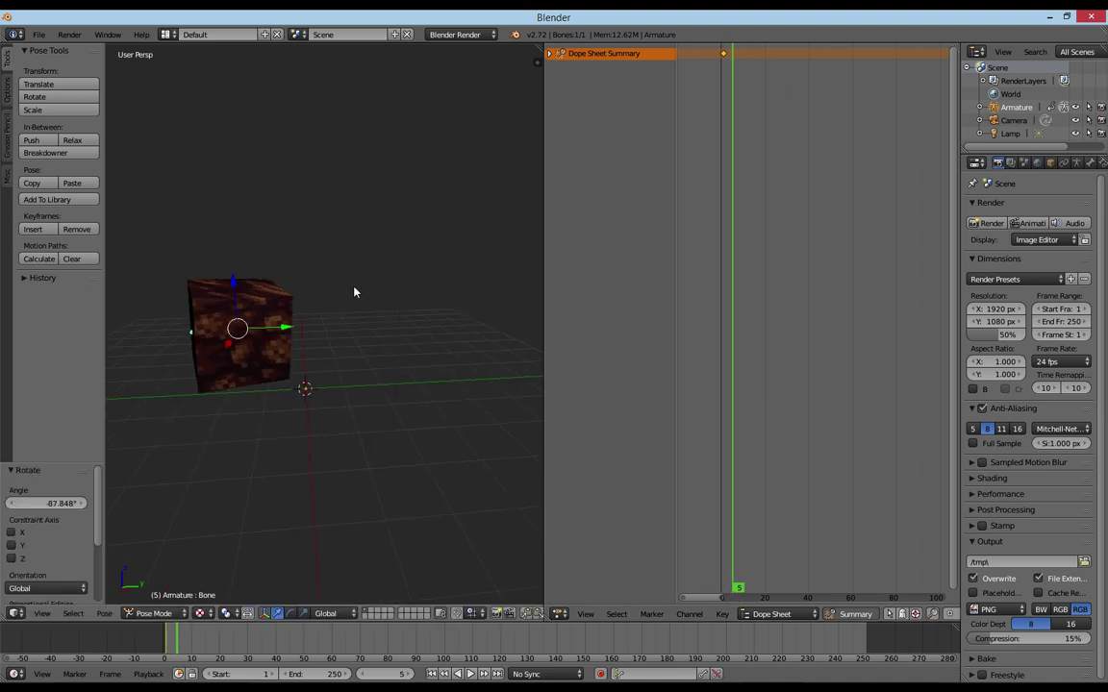
{"action": "key", "text": "i"}
{"action": "left_click", "coordinate": [353, 299]}
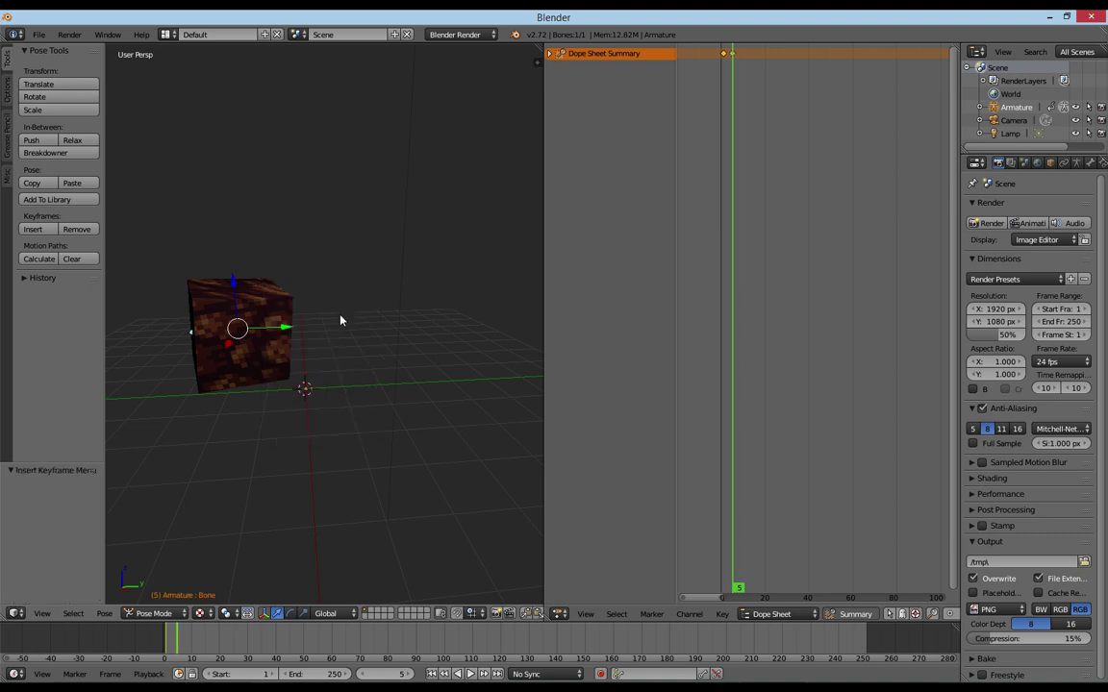
{"action": "middle_click_drag", "start_coordinate": [519, 420], "coordinate": [336, 412]}
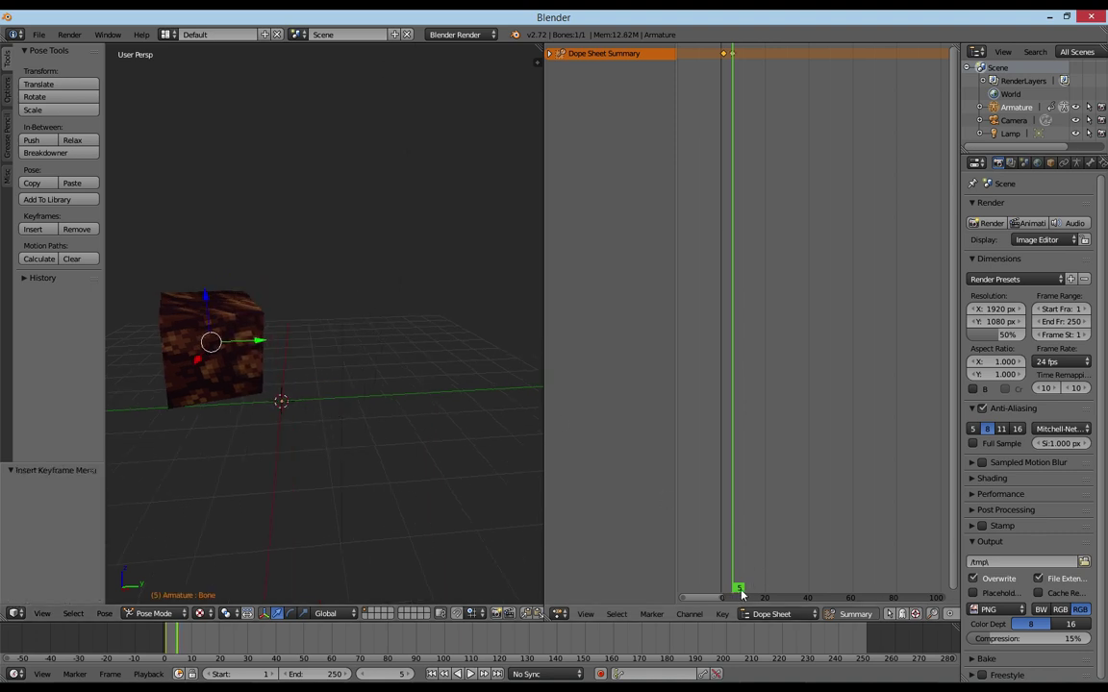
At frame 10, move and rotate the cube (about -257°, then again) and key the pose.
{"action": "left_click_drag", "start_coordinate": [741, 595], "coordinate": [746, 593]}
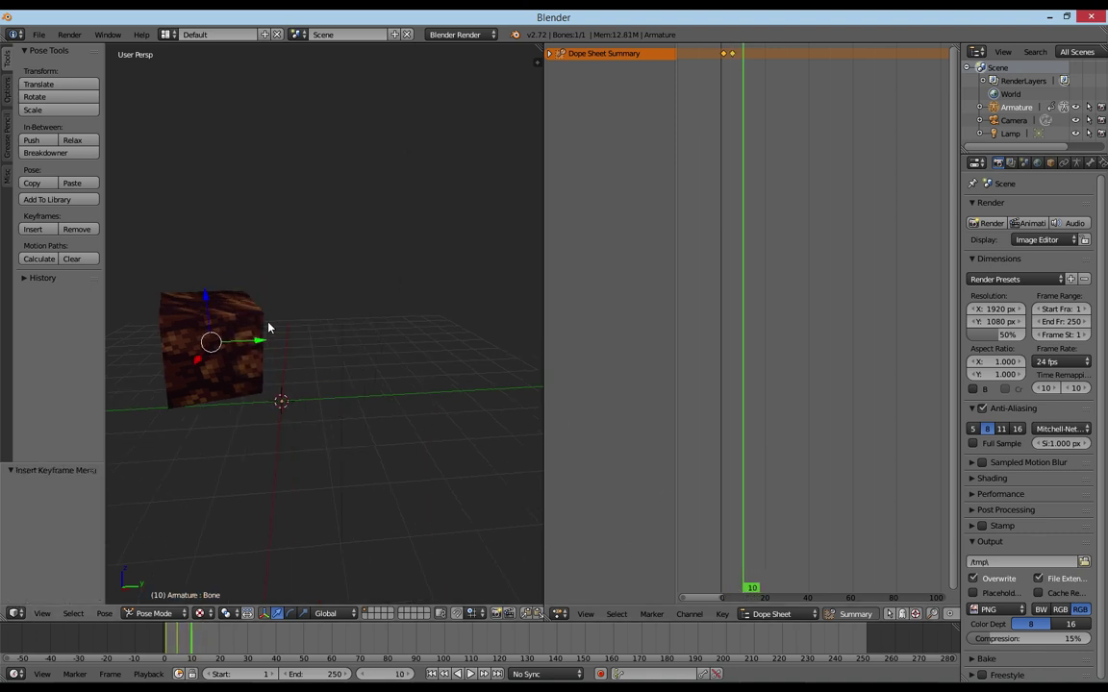
{"action": "key", "text": "g"}
{"action": "left_click", "coordinate": [438, 385]}
{"action": "key", "text": "r"}
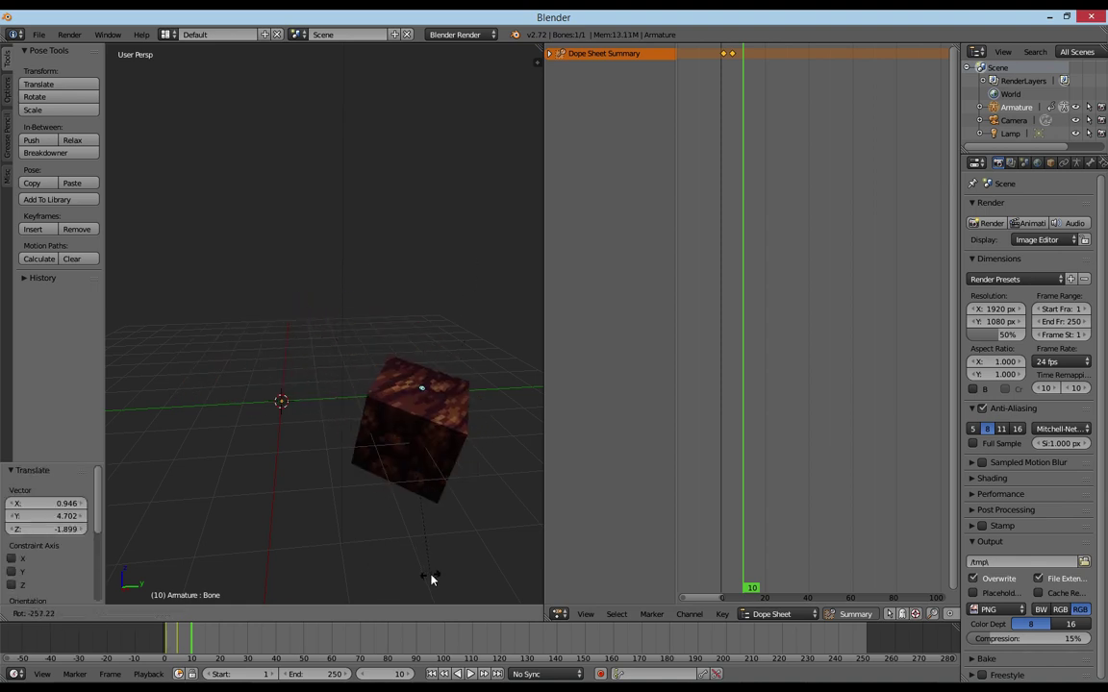
{"action": "left_click", "coordinate": [431, 578]}
{"action": "mouse_move", "coordinate": [452, 445]}
{"action": "middle_mouse_down"}
{"action": "mouse_move", "coordinate": [148, 485]}
{"action": "mouse_move", "coordinate": [161, 414]}
{"action": "mouse_move", "coordinate": [288, 411]}
{"action": "middle_mouse_up"}
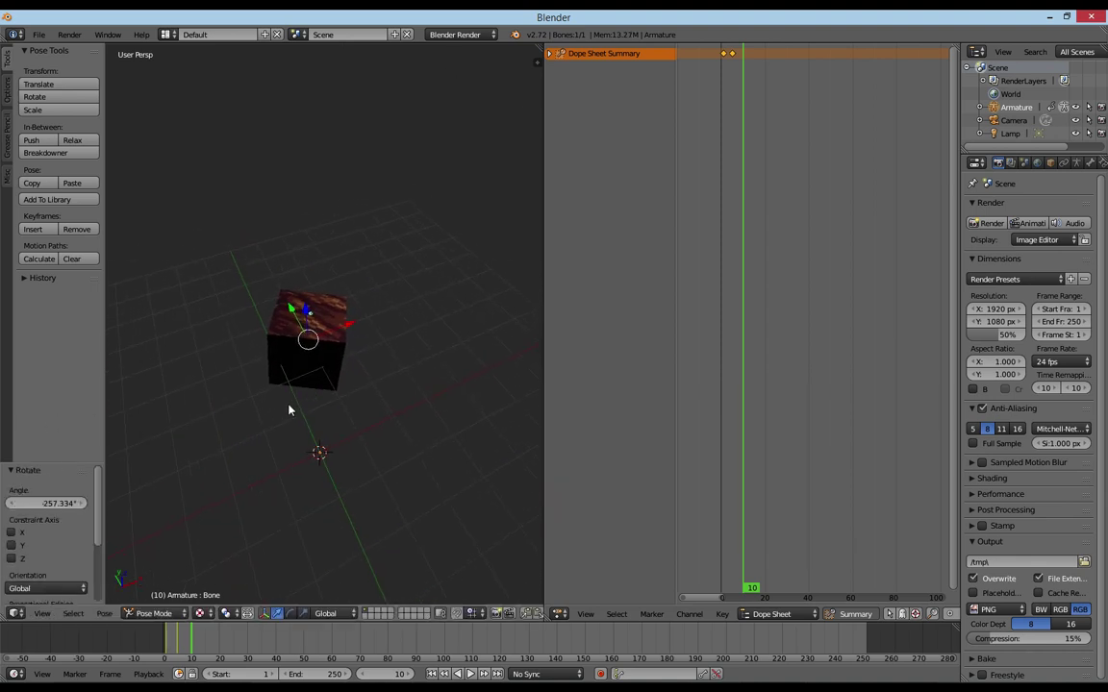
{"action": "key", "text": "r"}
{"action": "left_click", "coordinate": [346, 366]}
{"action": "mouse_move", "coordinate": [430, 425]}
{"action": "middle_mouse_down"}
{"action": "mouse_move", "coordinate": [324, 366]}
{"action": "mouse_move", "coordinate": [445, 494]}
{"action": "mouse_move", "coordinate": [710, 601]}
{"action": "middle_mouse_up"}
{"action": "key", "text": "i"}
{"action": "left_click", "coordinate": [326, 367]}
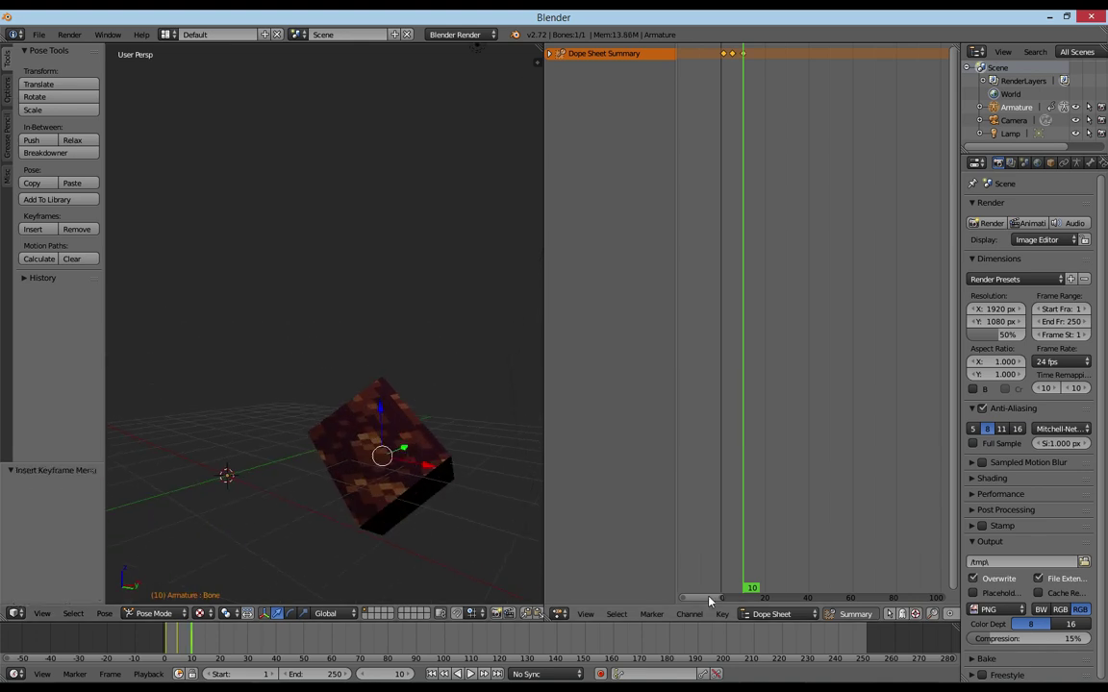
Scrub the animation back to frame 0.
{"action": "left_click_drag", "start_coordinate": [755, 593], "coordinate": [726, 589]}
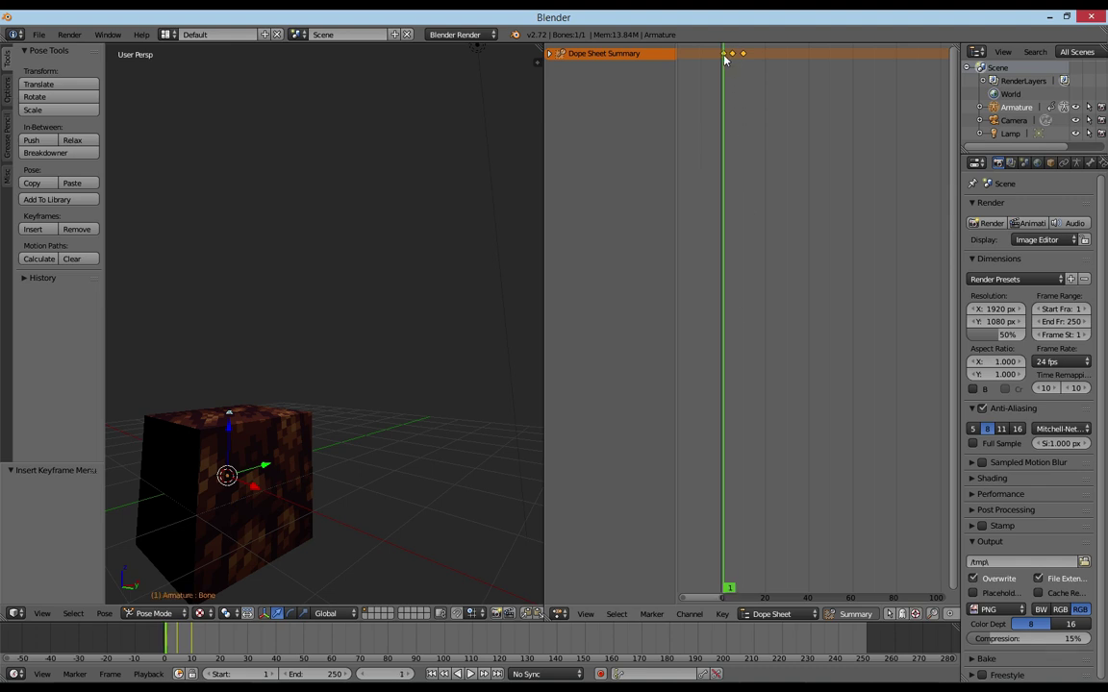
{"action": "left_click_drag", "start_coordinate": [725, 59], "coordinate": [714, 61]}
{"action": "scroll", "coordinate": [725, 58], "scroll_direction": "up", "scroll_amount": 1}
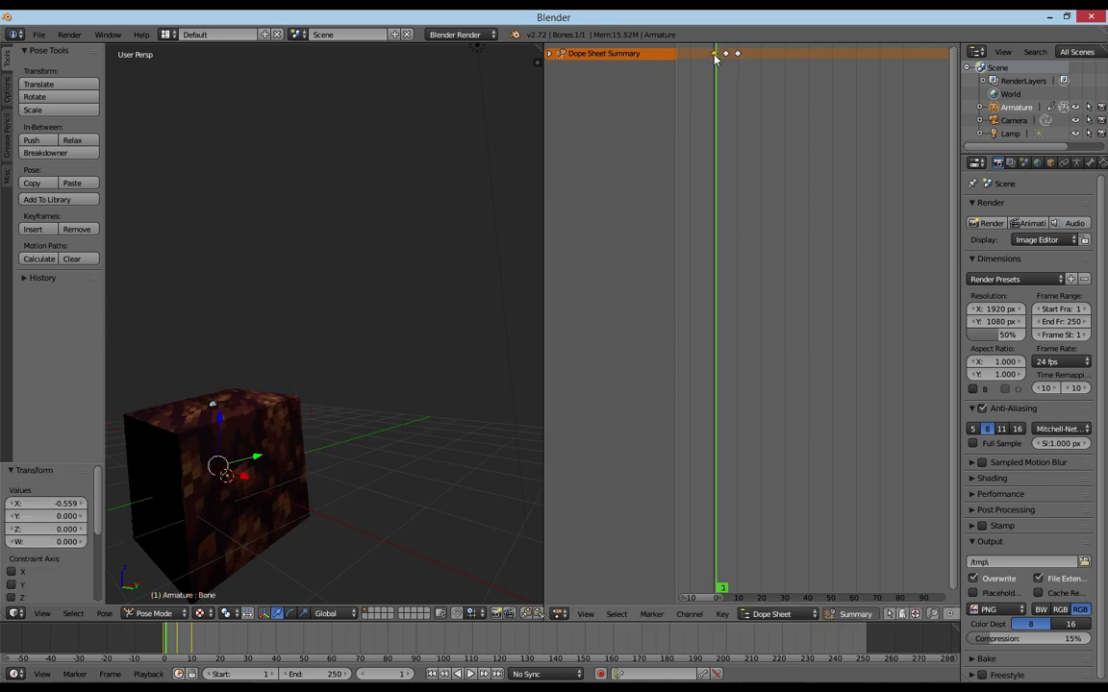
Copy the frame 1 keyframe to frame 15, preview the animation, and return to the start.
{"action": "left_click", "coordinate": [722, 615]}
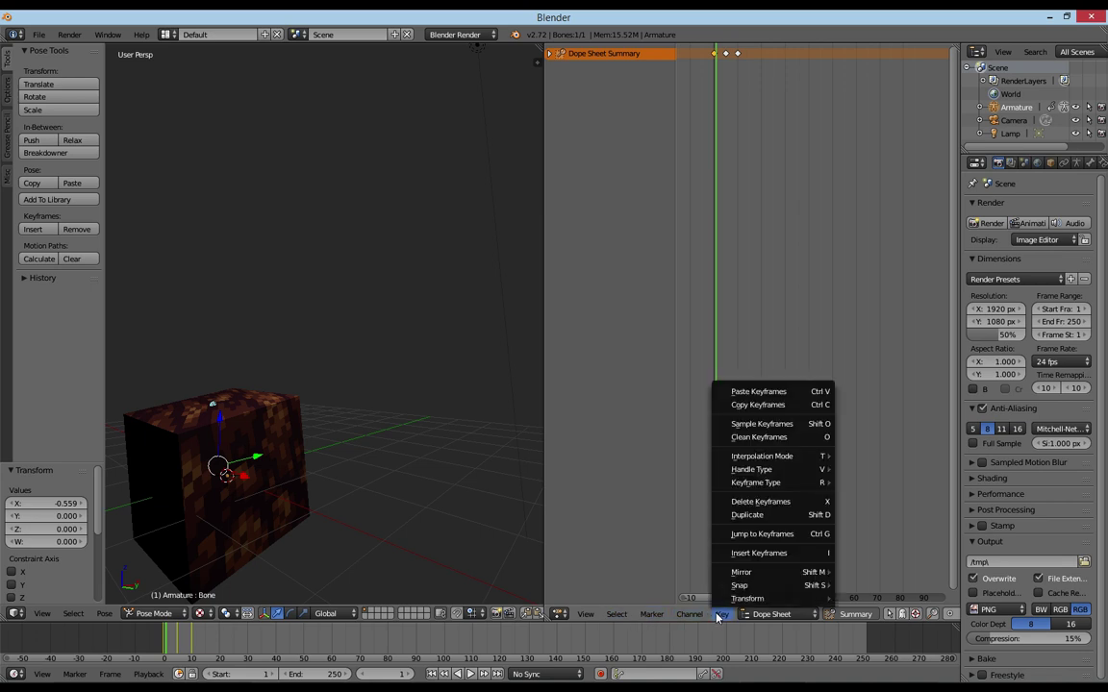
{"action": "left_click", "coordinate": [766, 405]}
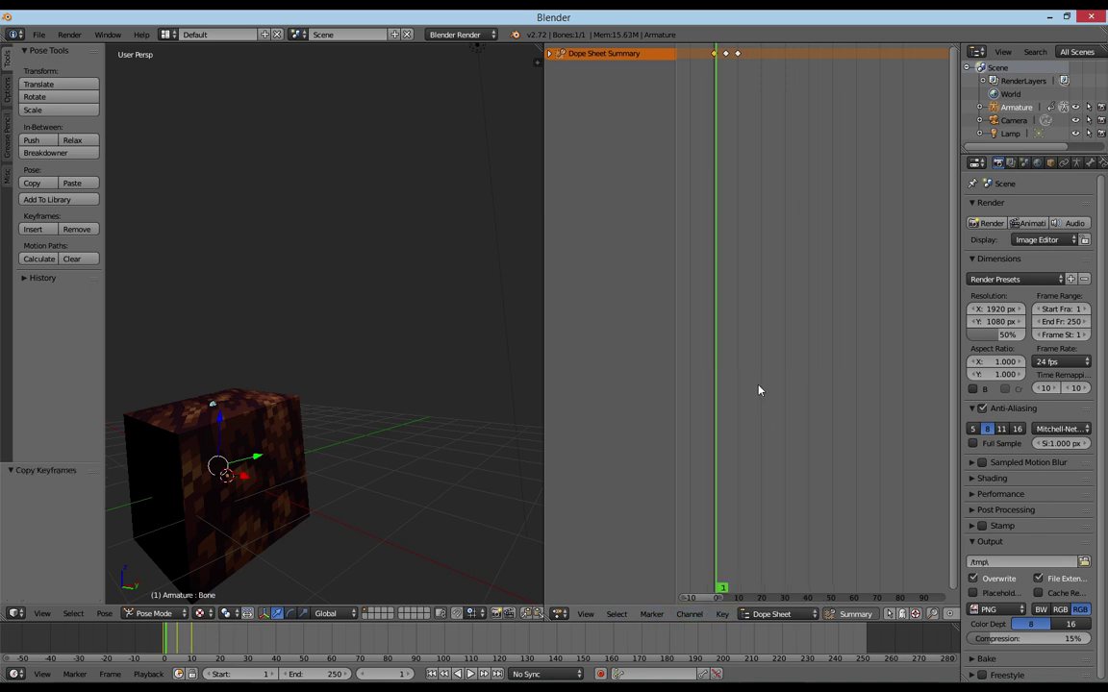
{"action": "left_click", "coordinate": [751, 60]}
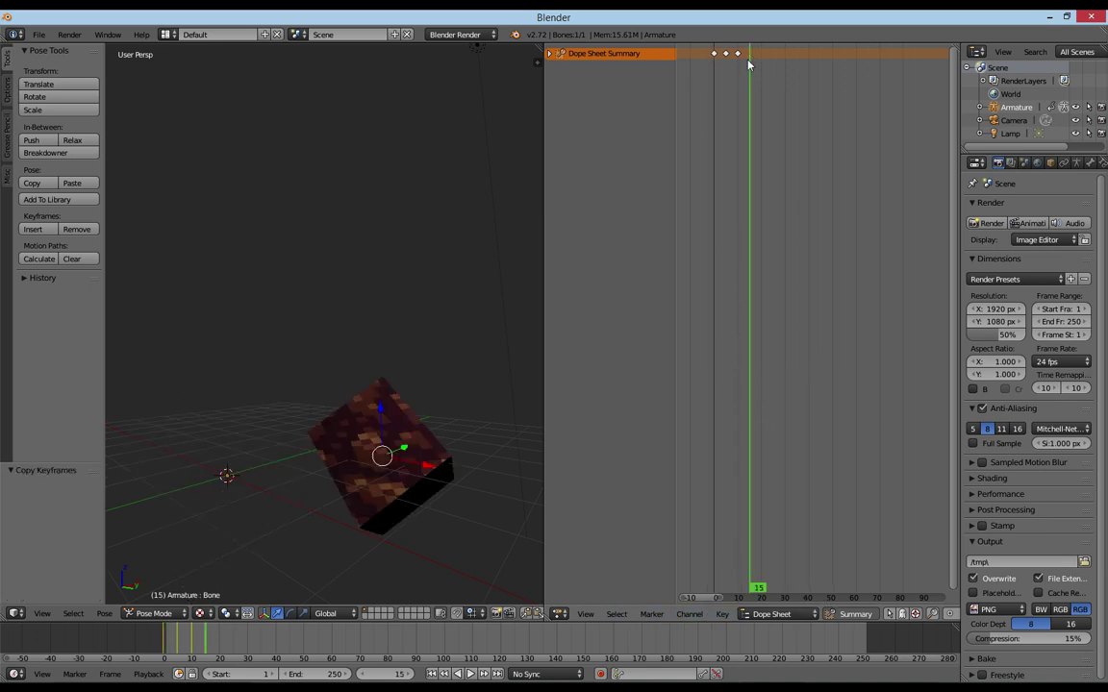
{"action": "left_click", "coordinate": [721, 614]}
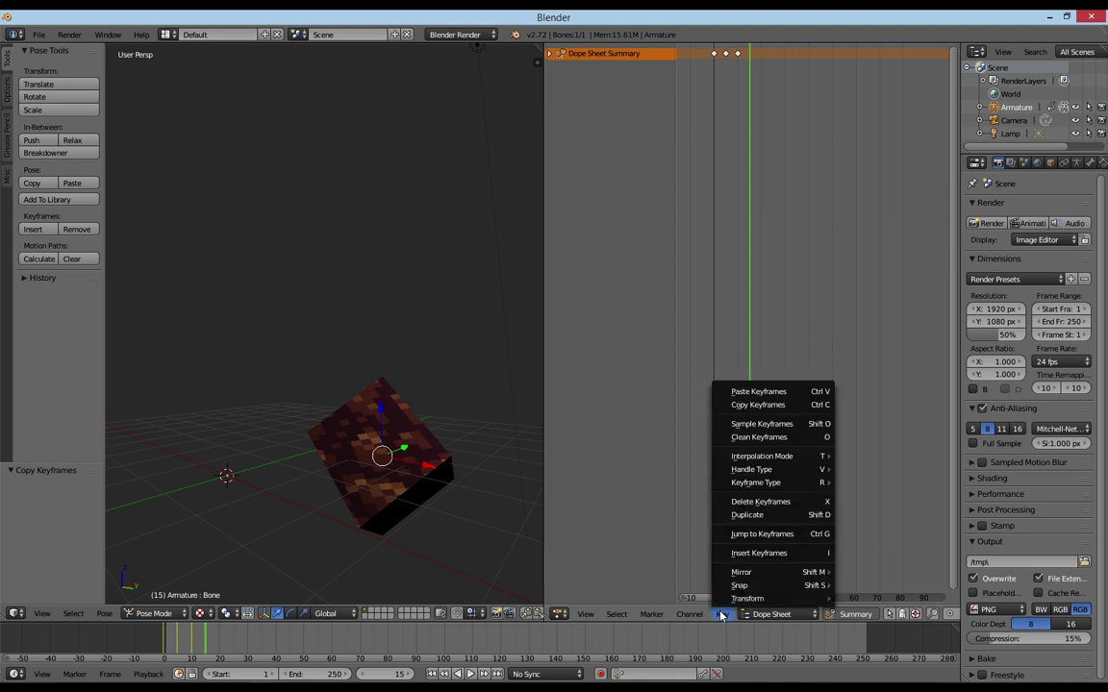
{"action": "left_click", "coordinate": [769, 392]}
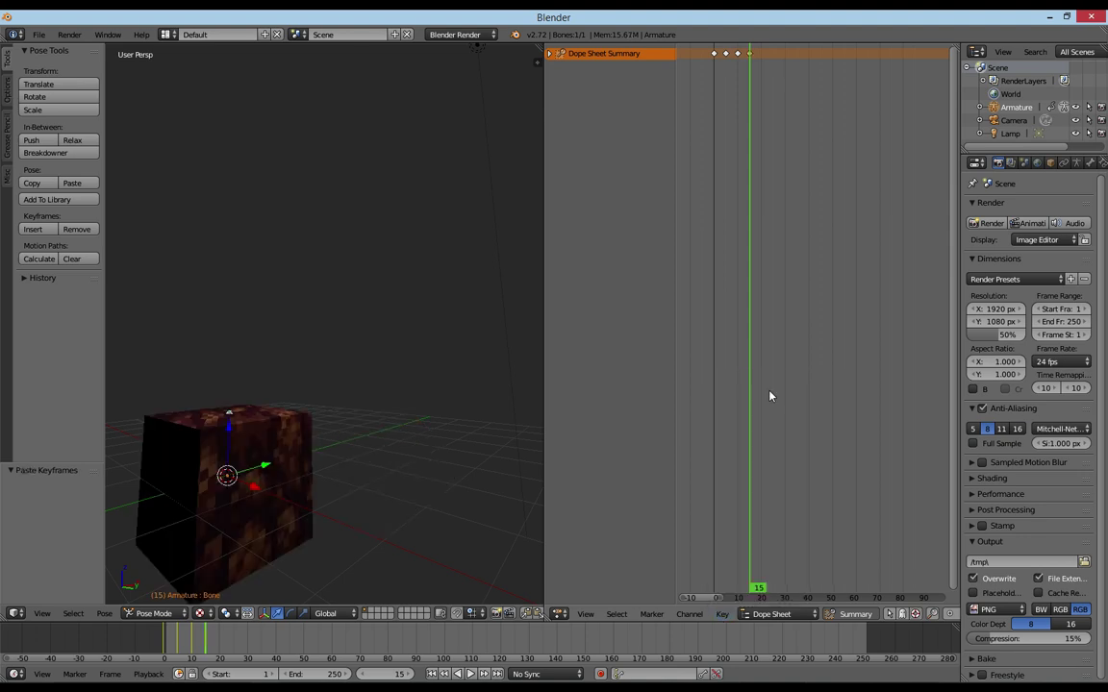
{"action": "left_click", "coordinate": [756, 597]}
{"action": "left_click_drag", "start_coordinate": [756, 597], "coordinate": [715, 597]}
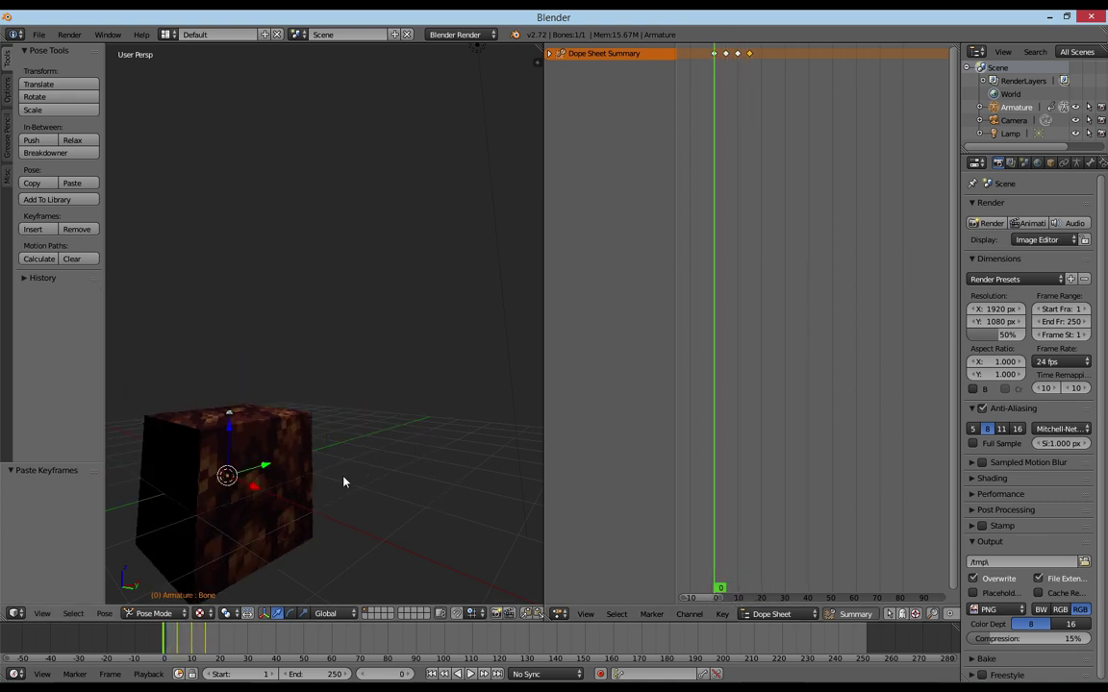
{"action": "key", "text": "alt+g"}
Orbit the view and widen the 3D view and properties panel.
{"action": "middle_click_drag", "start_coordinate": [419, 375], "coordinate": [579, 95]}
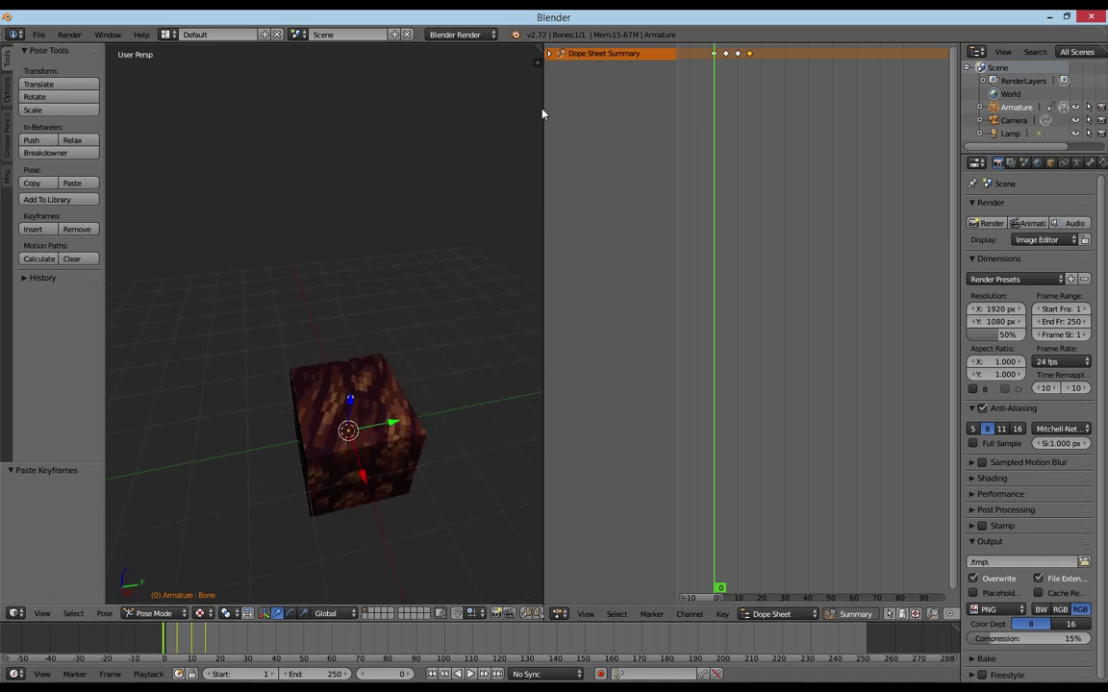
{"action": "left_click_drag", "start_coordinate": [543, 110], "coordinate": [784, 110]}
{"action": "mouse_move", "coordinate": [568, 371]}
{"action": "middle_mouse_down"}
{"action": "mouse_move", "coordinate": [640, 393]}
{"action": "mouse_move", "coordinate": [563, 291]}
{"action": "middle_mouse_up"}
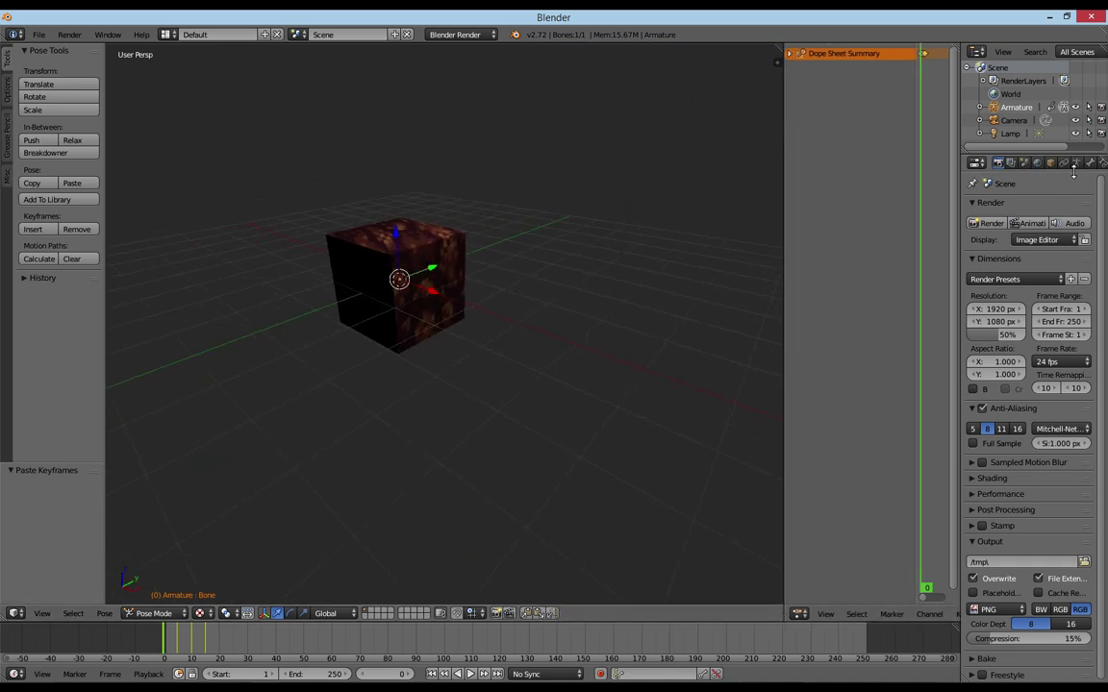
{"action": "left_click_drag", "start_coordinate": [960, 178], "coordinate": [896, 178]}
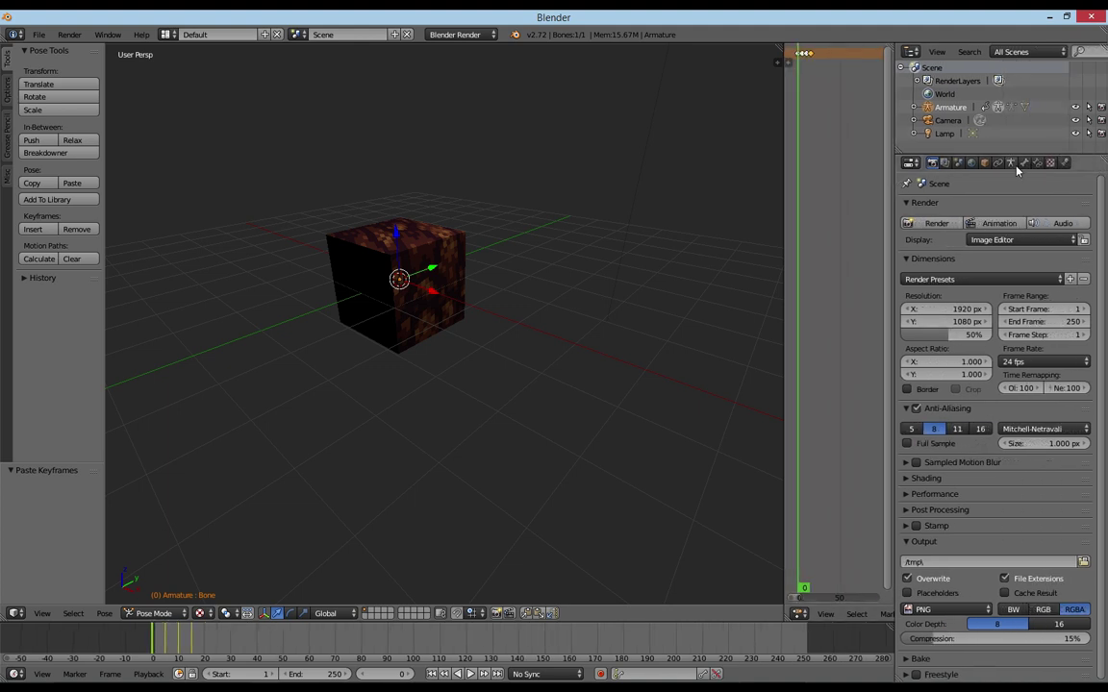
In Object Mode, select the cube and rename its material to test123.
{"action": "key", "text": "ctrl+Tab"}
{"action": "right_click", "coordinate": [441, 254]}
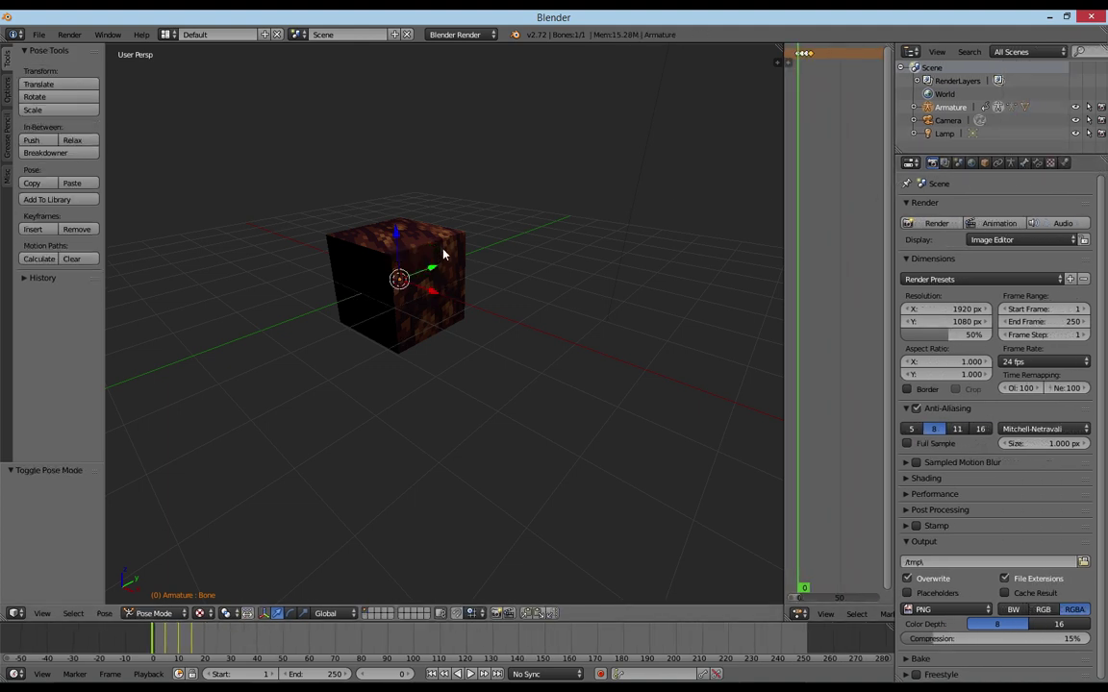
{"action": "left_click", "coordinate": [1036, 162]}
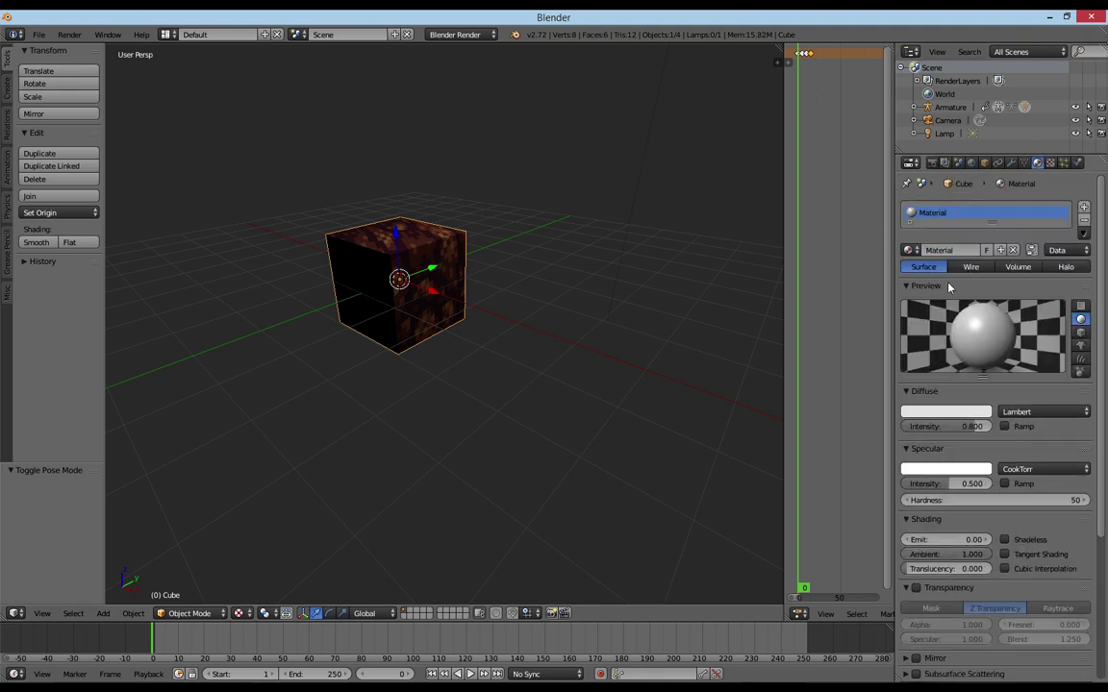
{"action": "type", "text": "TE"}
{"action": "key", "text": "Return"}
{"action": "mouse_move", "coordinate": [144, 356]}
{"action": "middle_mouse_down"}
{"action": "mouse_move", "coordinate": [388, 331]}
{"action": "mouse_move", "coordinate": [358, 316]}
{"action": "mouse_move", "coordinate": [455, 378]}
{"action": "mouse_move", "coordinate": [502, 314]}
{"action": "mouse_move", "coordinate": [391, 204]}
{"action": "mouse_move", "coordinate": [521, 232]}
{"action": "mouse_move", "coordinate": [350, 127]}
{"action": "middle_mouse_up"}
Select all objects in the scene and look through the File menu for exporting.
{"action": "left_click", "coordinate": [38, 35]}
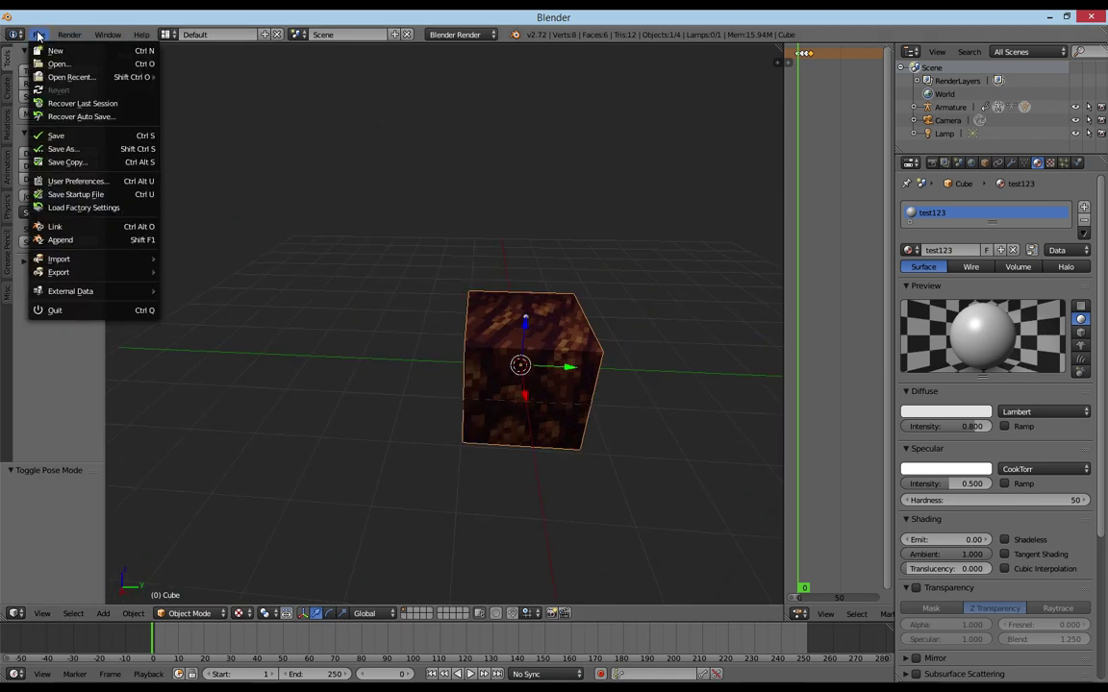
{"action": "mouse_move", "coordinate": [462, 240]}
{"action": "middle_mouse_down"}
{"action": "mouse_move", "coordinate": [504, 250]}
{"action": "mouse_move", "coordinate": [450, 244]}
{"action": "mouse_move", "coordinate": [598, 255]}
{"action": "mouse_move", "coordinate": [724, 198]}
{"action": "middle_mouse_up"}
{"action": "key", "text": "a"}
{"action": "key", "text": "a"}
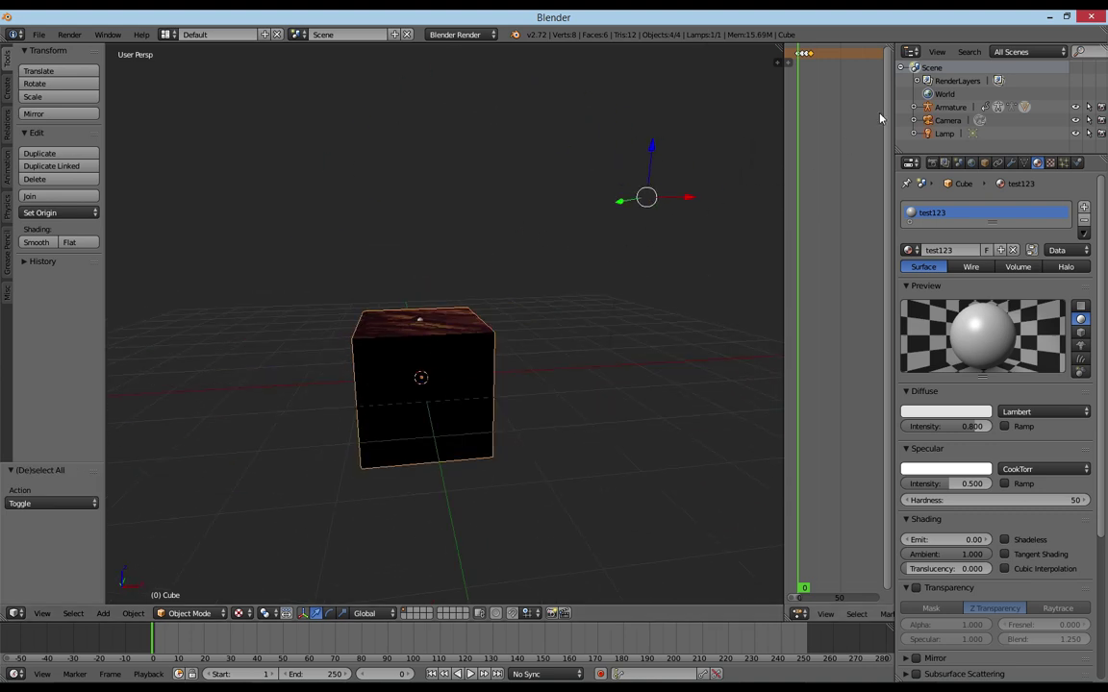
{"action": "mouse_move", "coordinate": [406, 292]}
{"action": "middle_mouse_down"}
{"action": "mouse_move", "coordinate": [434, 272]}
{"action": "mouse_move", "coordinate": [473, 328]}
{"action": "mouse_move", "coordinate": [452, 317]}
{"action": "middle_mouse_up"}
{"action": "left_click", "coordinate": [39, 34]}
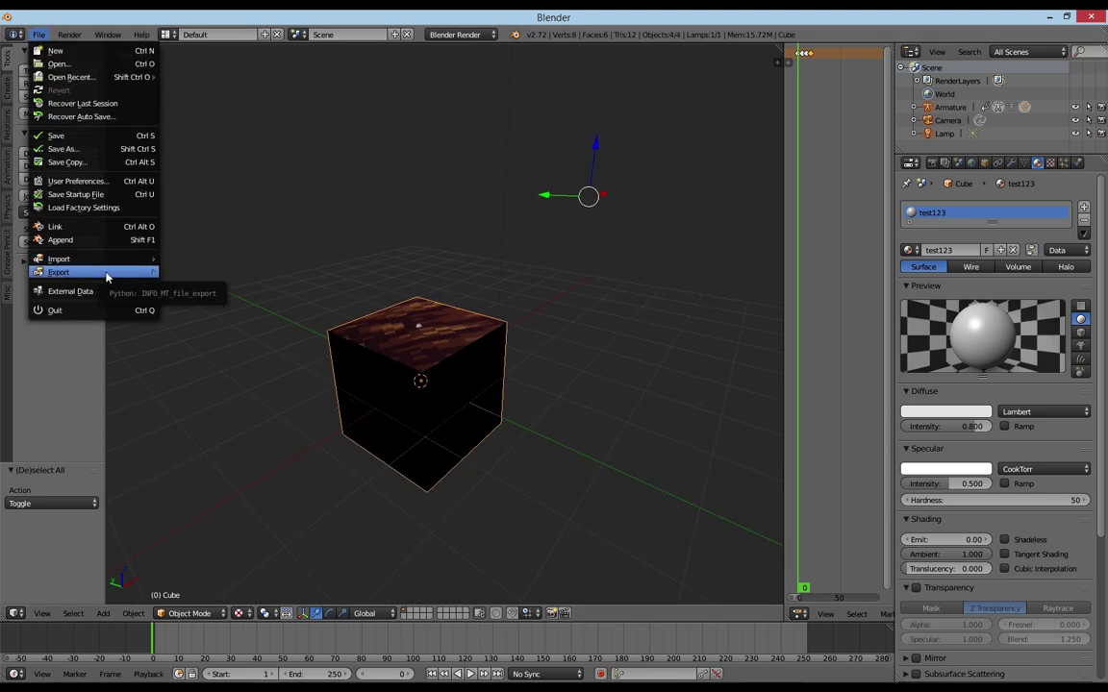
{"action": "mouse_move", "coordinate": [246, 394]}
{"action": "middle_mouse_down"}
{"action": "mouse_move", "coordinate": [576, 245]}
{"action": "mouse_move", "coordinate": [822, 116]}
{"action": "middle_mouse_up"}
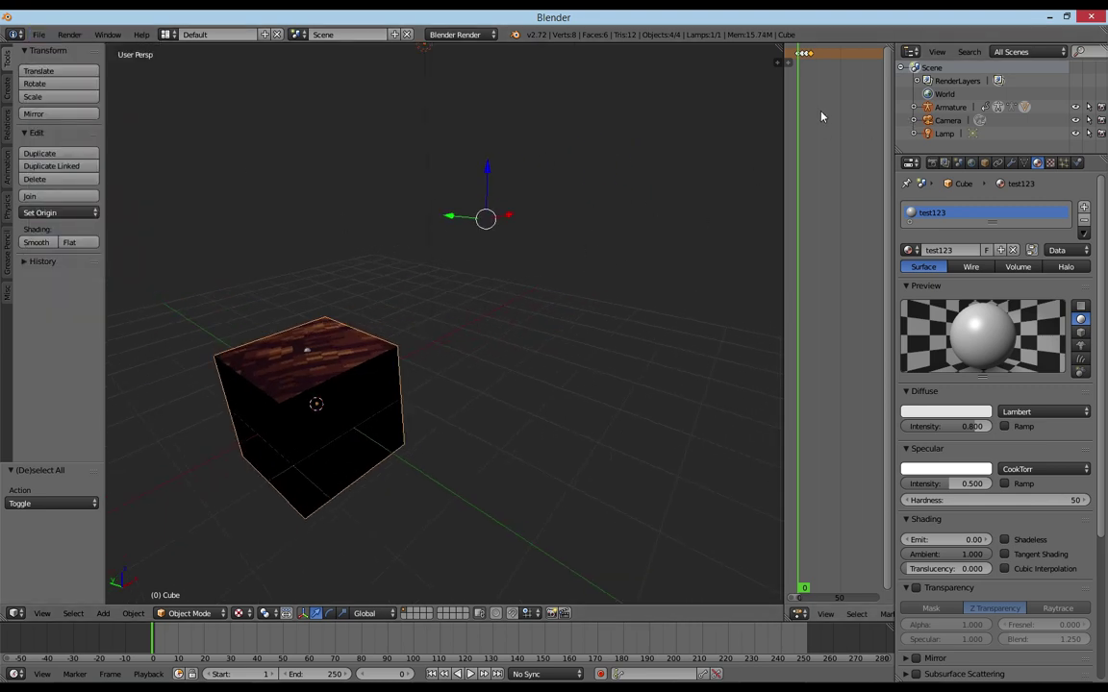
{"action": "scroll", "coordinate": [822, 190], "scroll_direction": "down", "scroll_amount": 2}
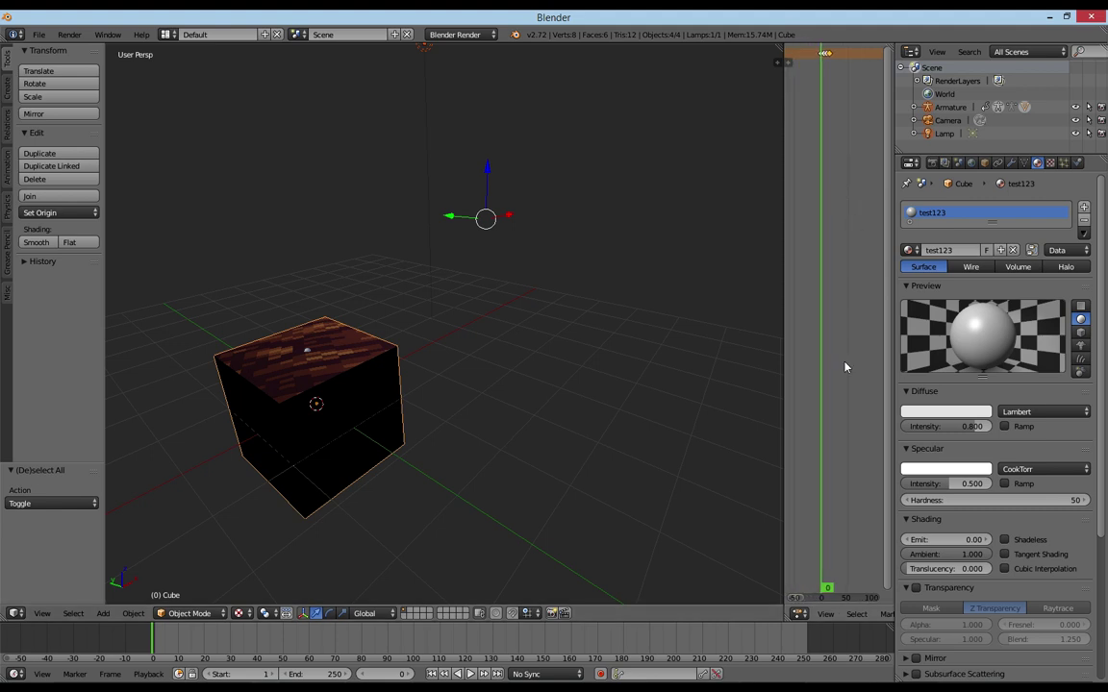
{"action": "scroll", "coordinate": [843, 369], "scroll_direction": "down", "scroll_amount": 2}
{"action": "scroll", "coordinate": [847, 457], "scroll_direction": "down", "scroll_amount": 1}
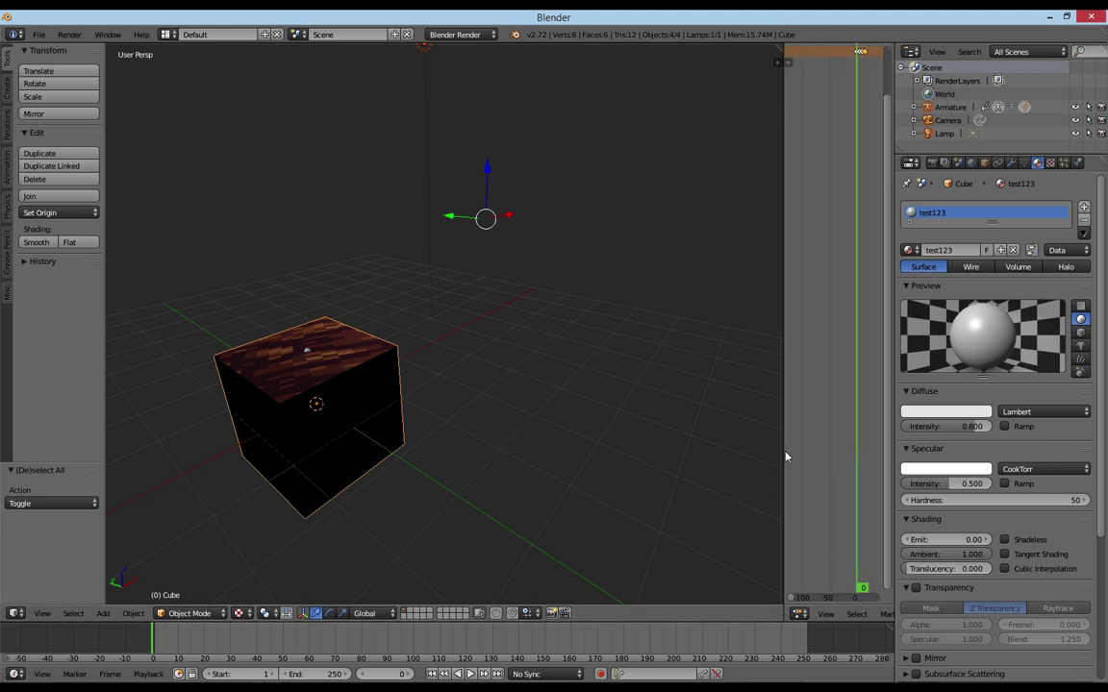
Widen the Dope Sheet, expand the summary, and rename ArmatureAction to testanimation.
{"action": "left_click_drag", "start_coordinate": [783, 457], "coordinate": [529, 424]}
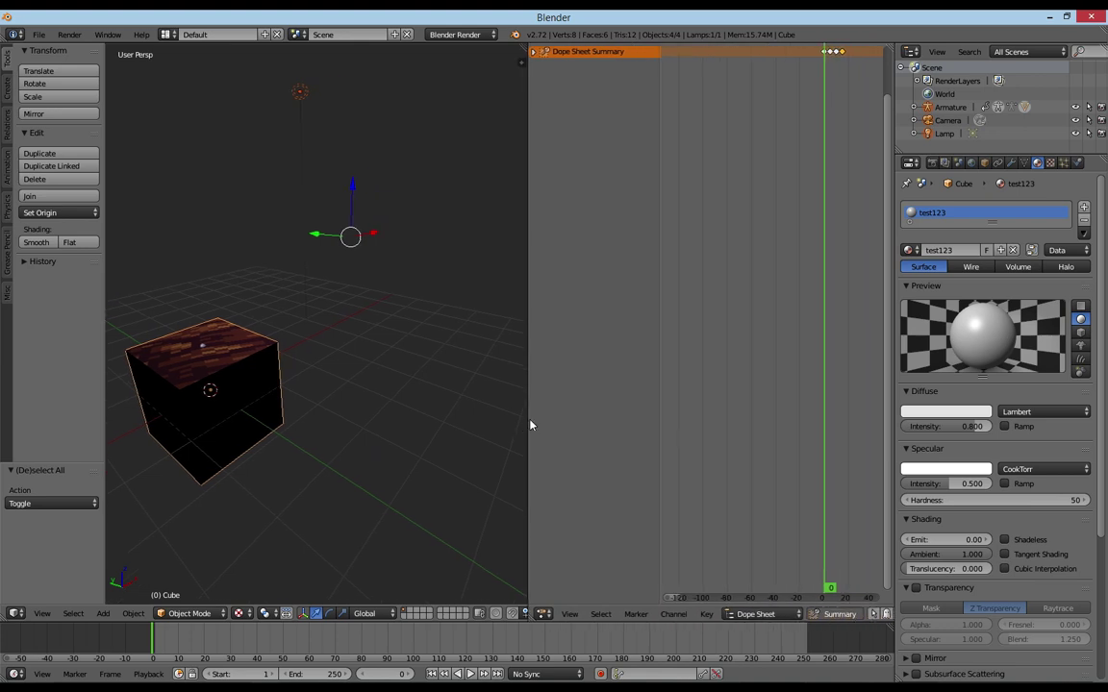
{"action": "left_click", "coordinate": [535, 52]}
{"action": "double_click", "coordinate": [590, 77]}
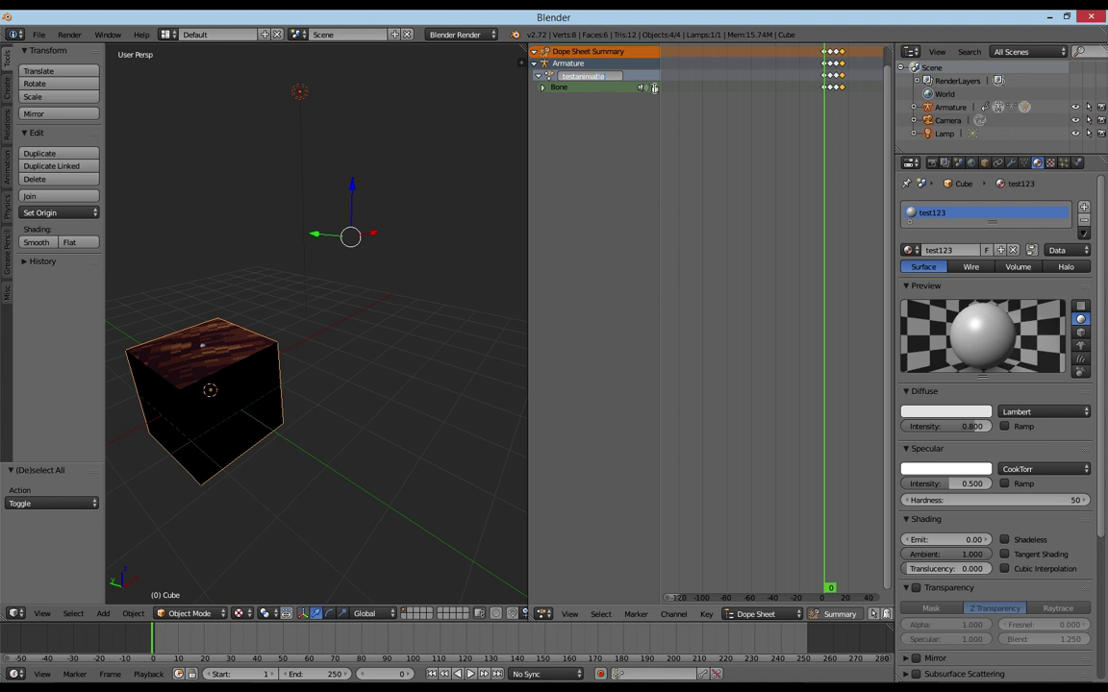
{"action": "type", "text": "n"}
{"action": "key", "text": "Return"}
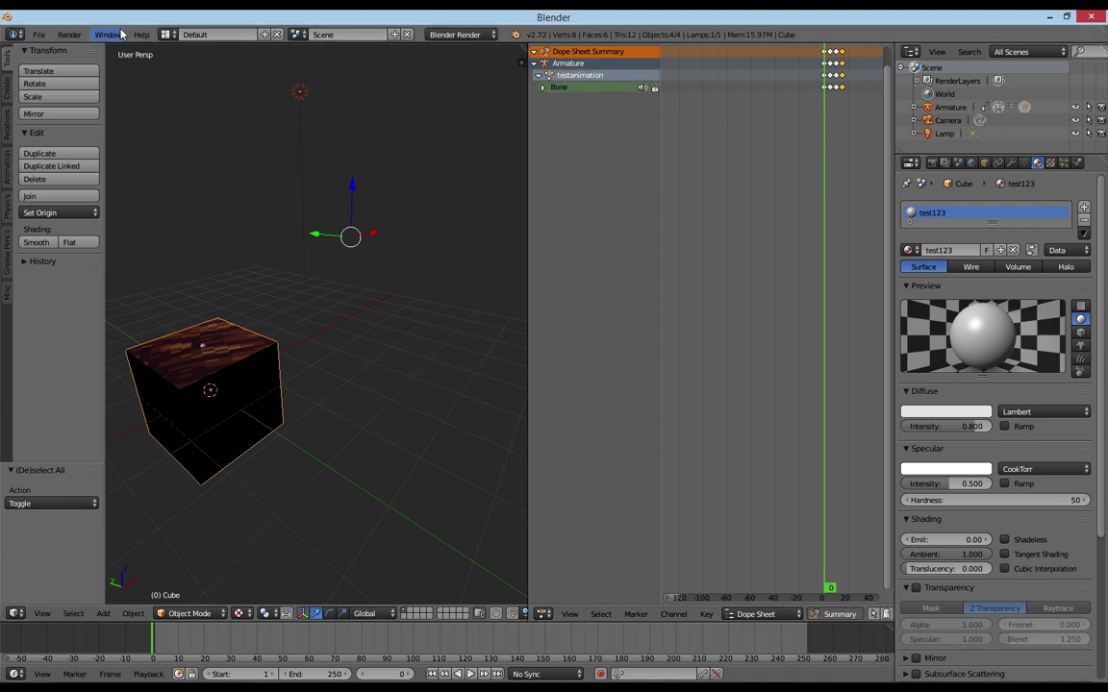
Export the rigged cube as Inter-Quake Model testiqm.iqm with animation testanimation:0:15:30:1.
{"action": "left_click", "coordinate": [38, 34]}
{"action": "mouse_move", "coordinate": [60, 272]}
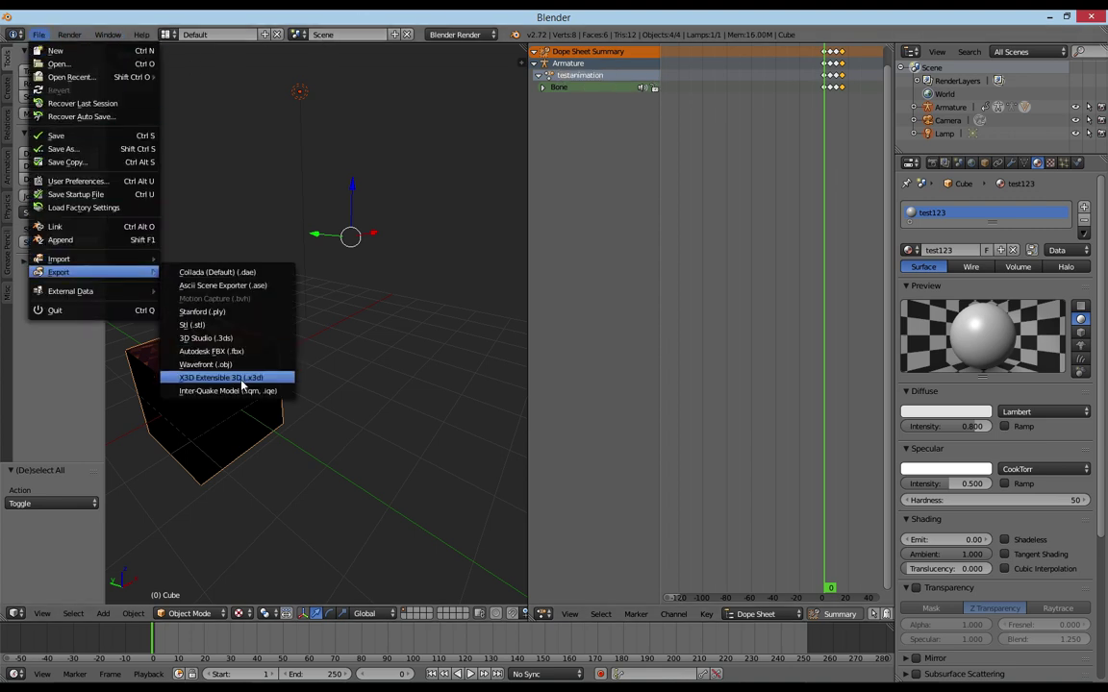
{"action": "left_click", "coordinate": [223, 391]}
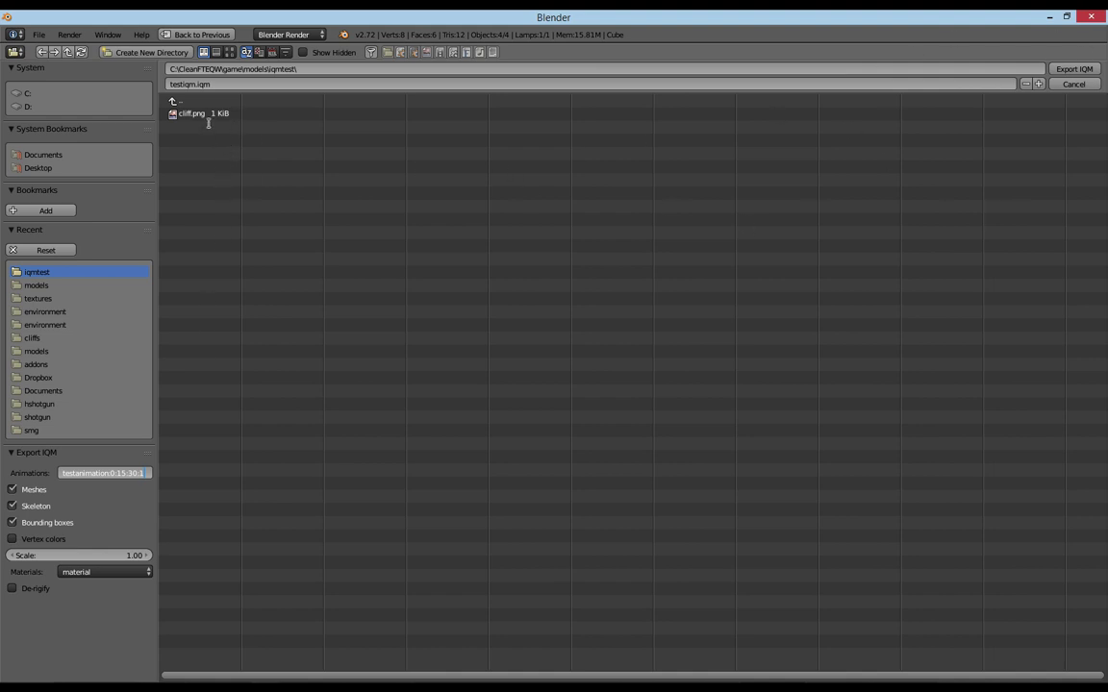
{"action": "left_click", "coordinate": [1074, 69]}
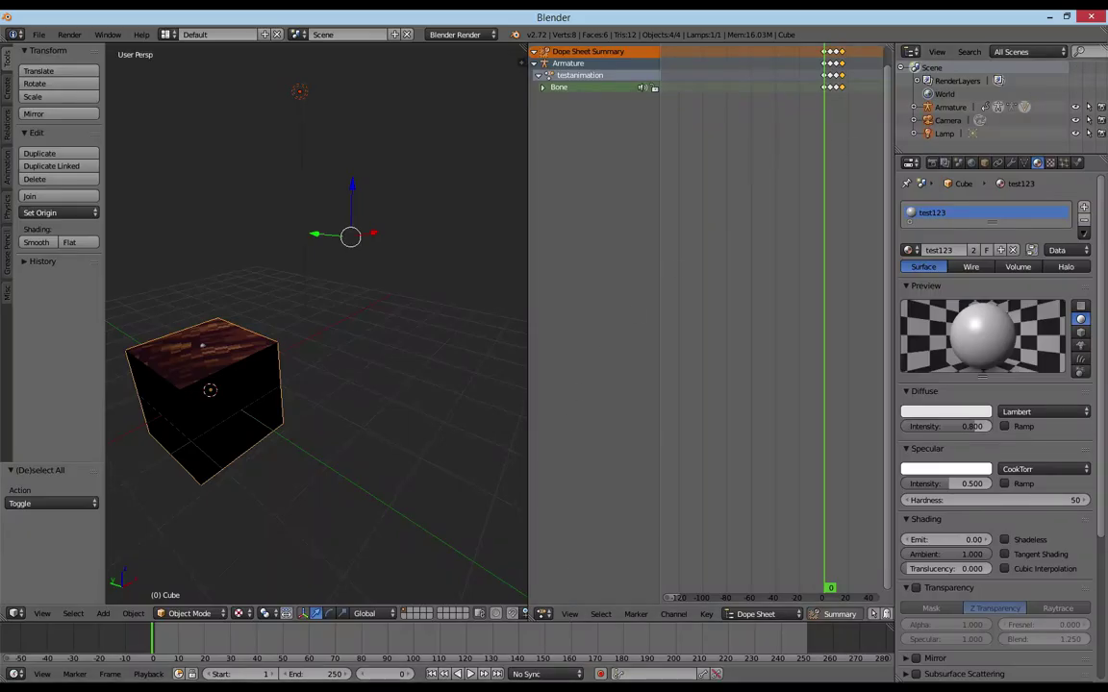
Open the exported testiqm.iqm from the iqmtest folder in Noesis.
{"action": "key", "text": "alt+Tab"}
{"action": "double_click", "coordinate": [302, 200]}
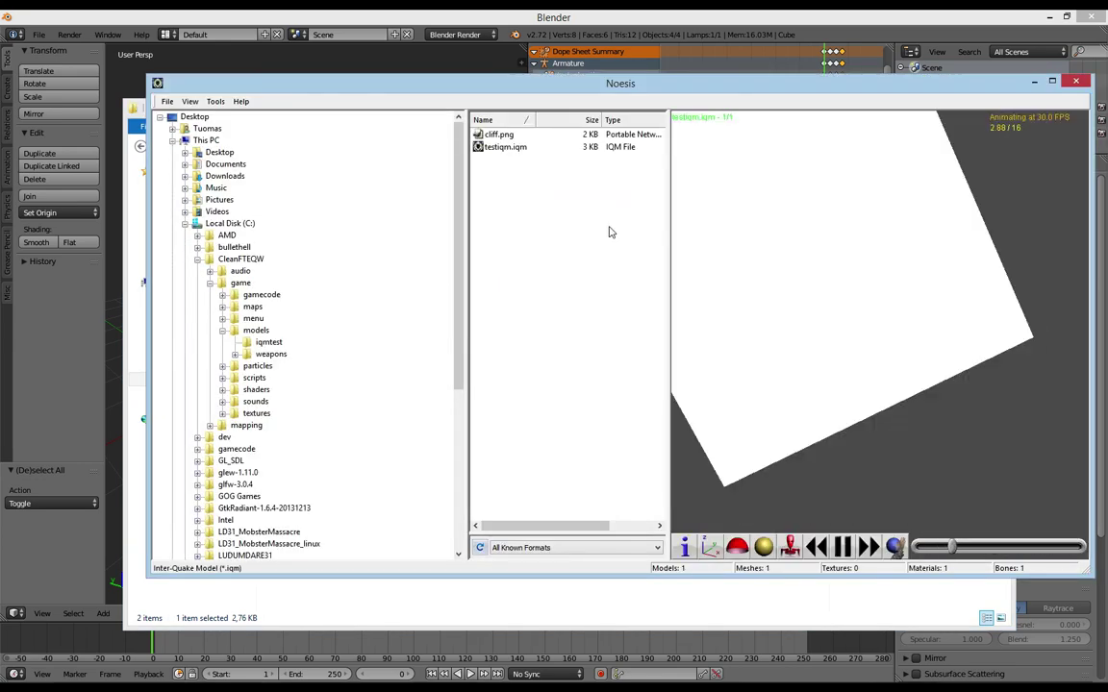
{"action": "left_click", "coordinate": [505, 146]}
{"action": "right_click", "coordinate": [509, 147]}
Use the Noesis Data viewer to confirm the model's material is named test123.
{"action": "left_click", "coordinate": [216, 101]}
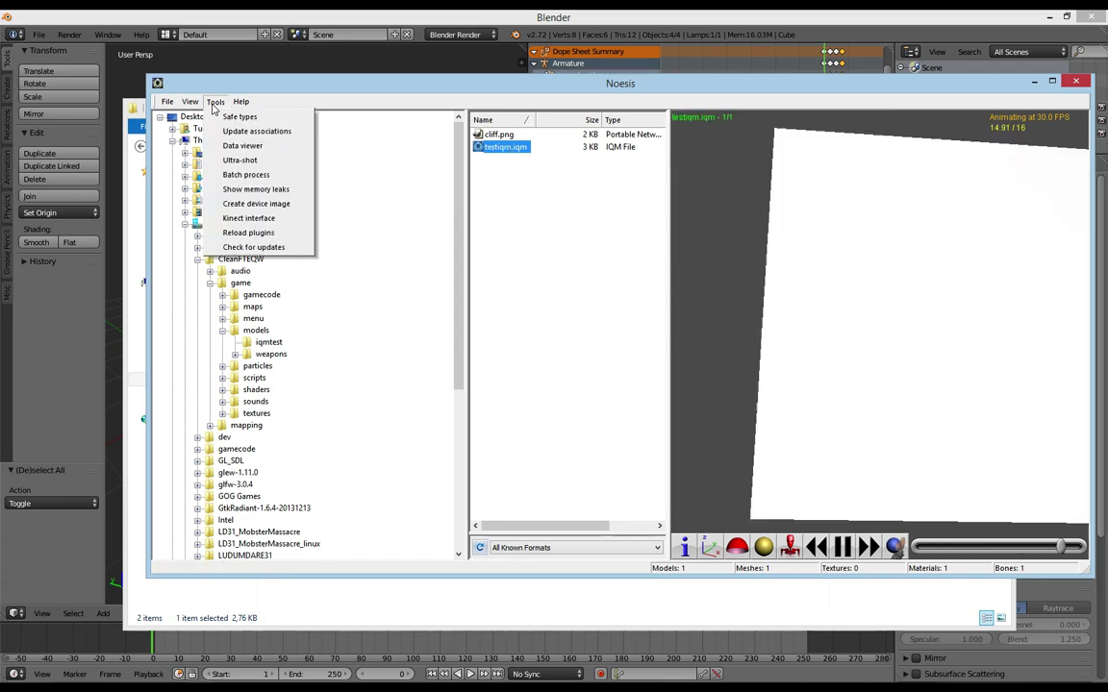
{"action": "left_click", "coordinate": [266, 146]}
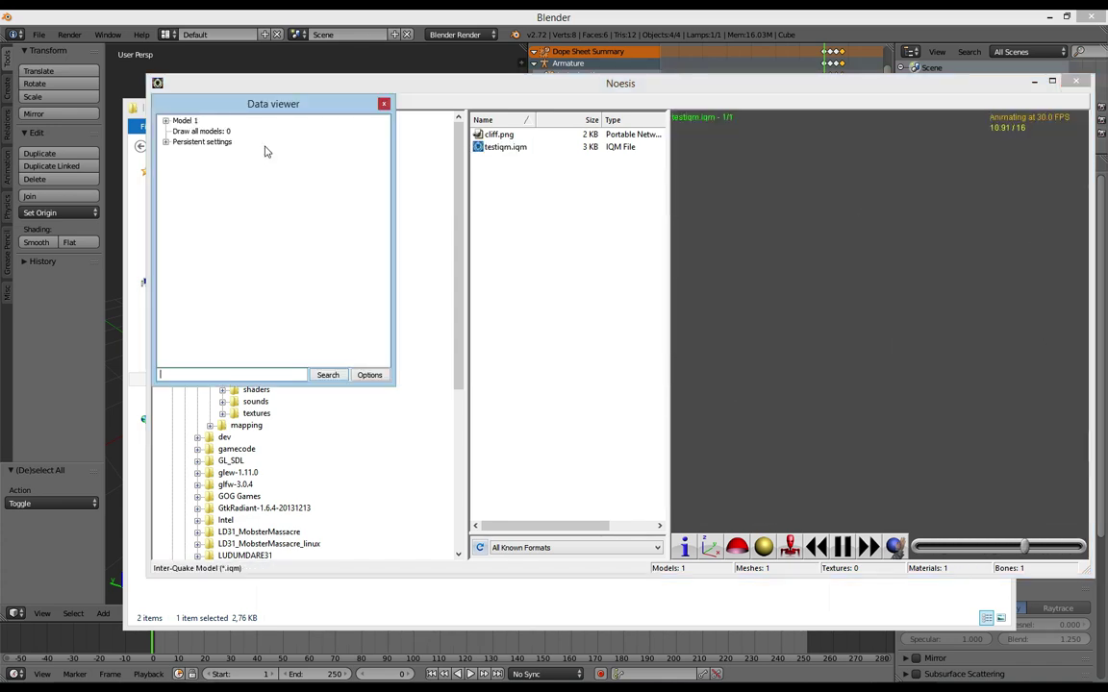
{"action": "left_click", "coordinate": [165, 142]}
{"action": "left_click", "coordinate": [165, 143]}
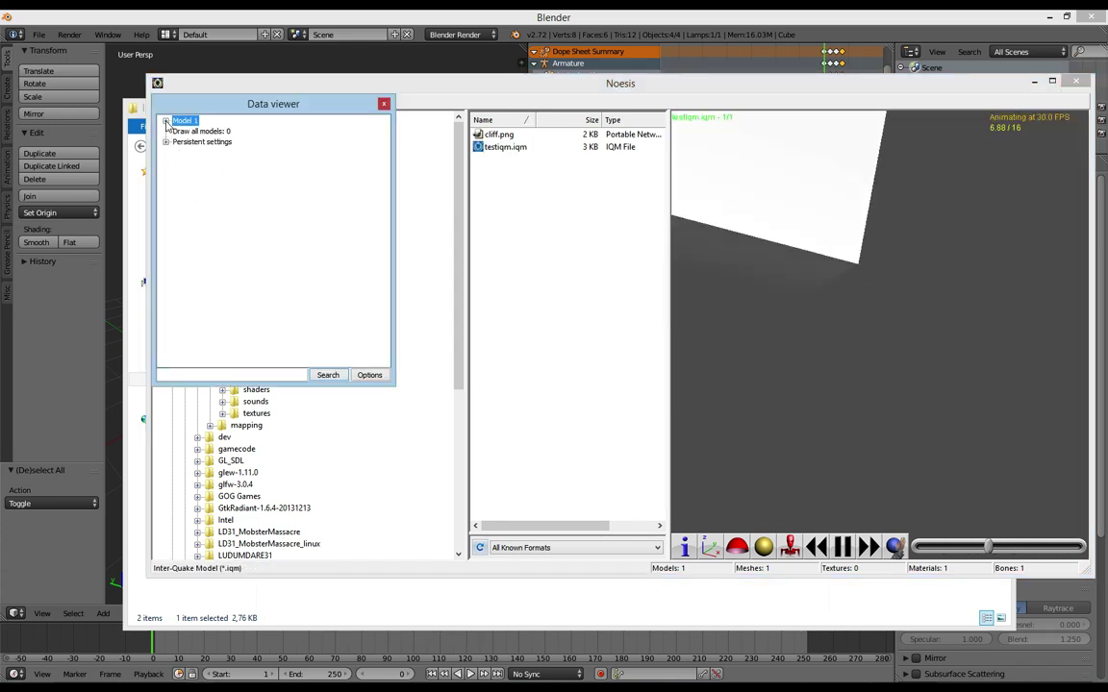
{"action": "left_click", "coordinate": [165, 121]}
{"action": "left_click", "coordinate": [178, 310]}
{"action": "left_click", "coordinate": [191, 320]}
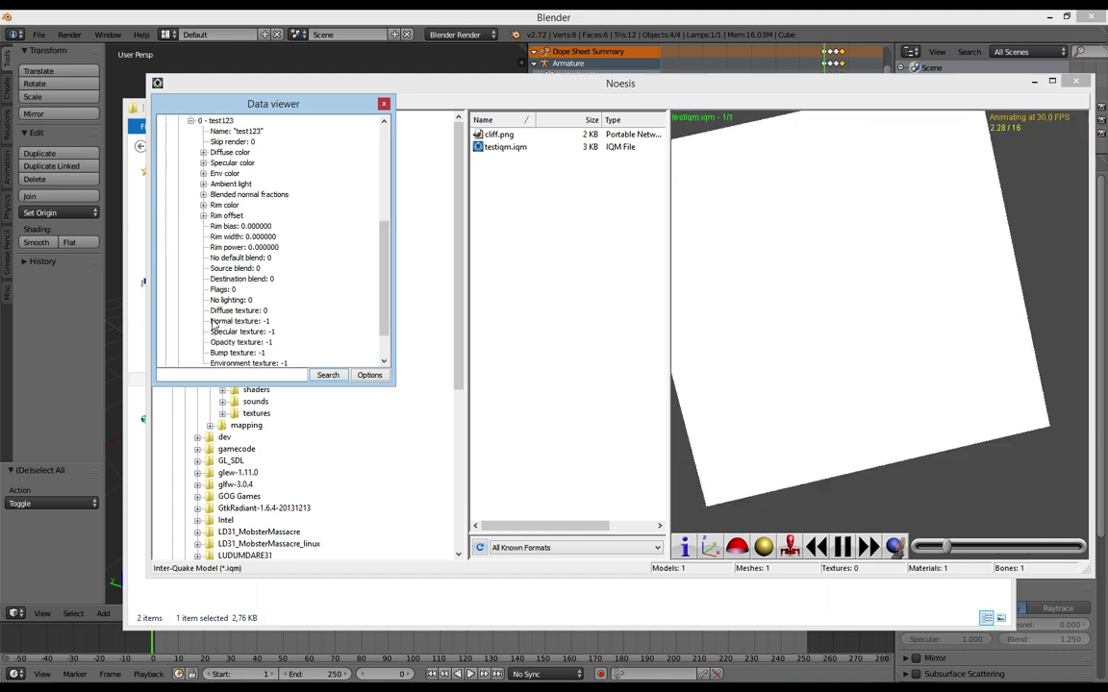
{"action": "left_click", "coordinate": [241, 130]}
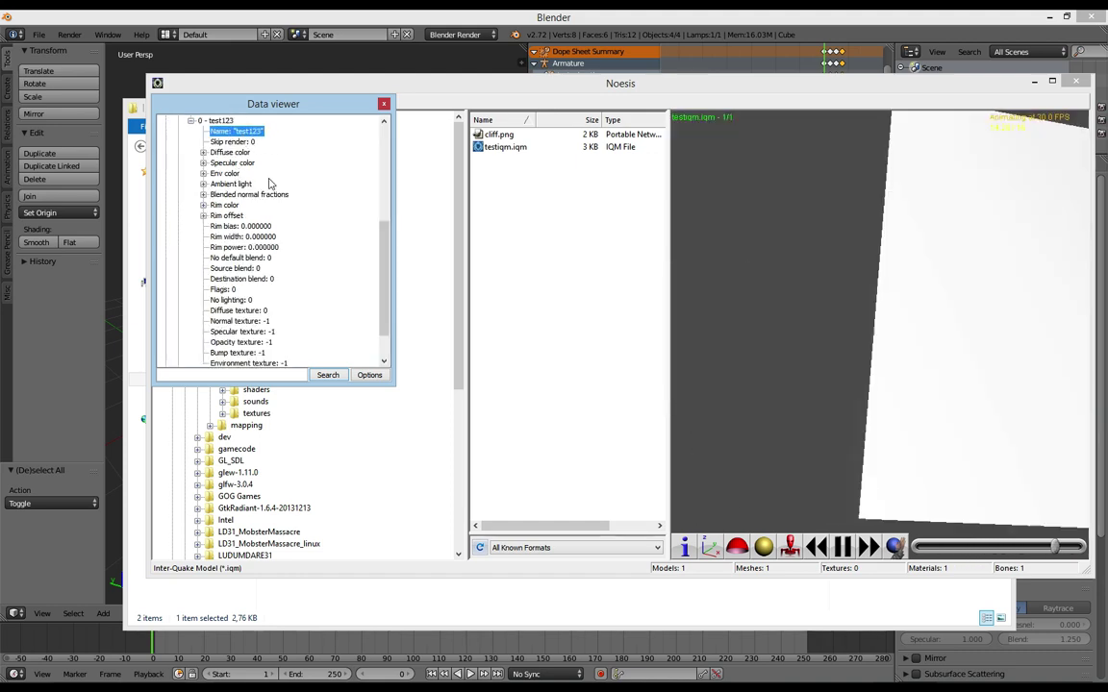
{"action": "left_click", "coordinate": [384, 103]}
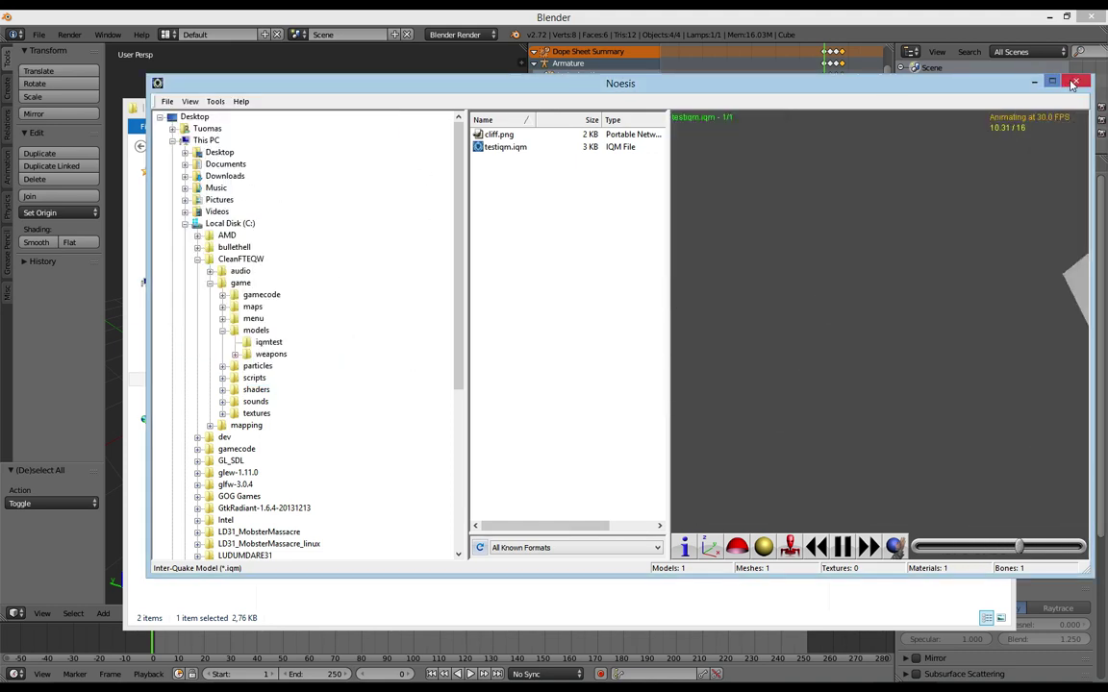
Close Noesis, rename cliff.png to test123.png, and reopen testiqm.iqm.
{"action": "left_click", "coordinate": [1034, 81]}
{"action": "left_click", "coordinate": [300, 187]}
{"action": "right_click", "coordinate": [302, 188]}
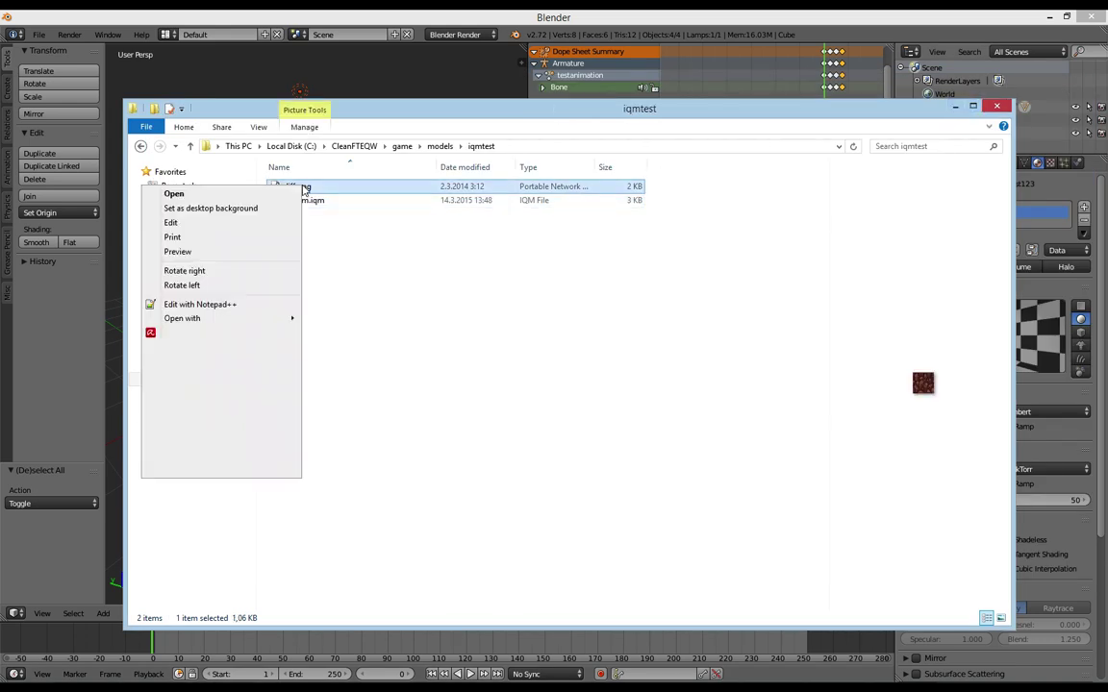
{"action": "left_click", "coordinate": [217, 448]}
{"action": "type", "text": "test"}
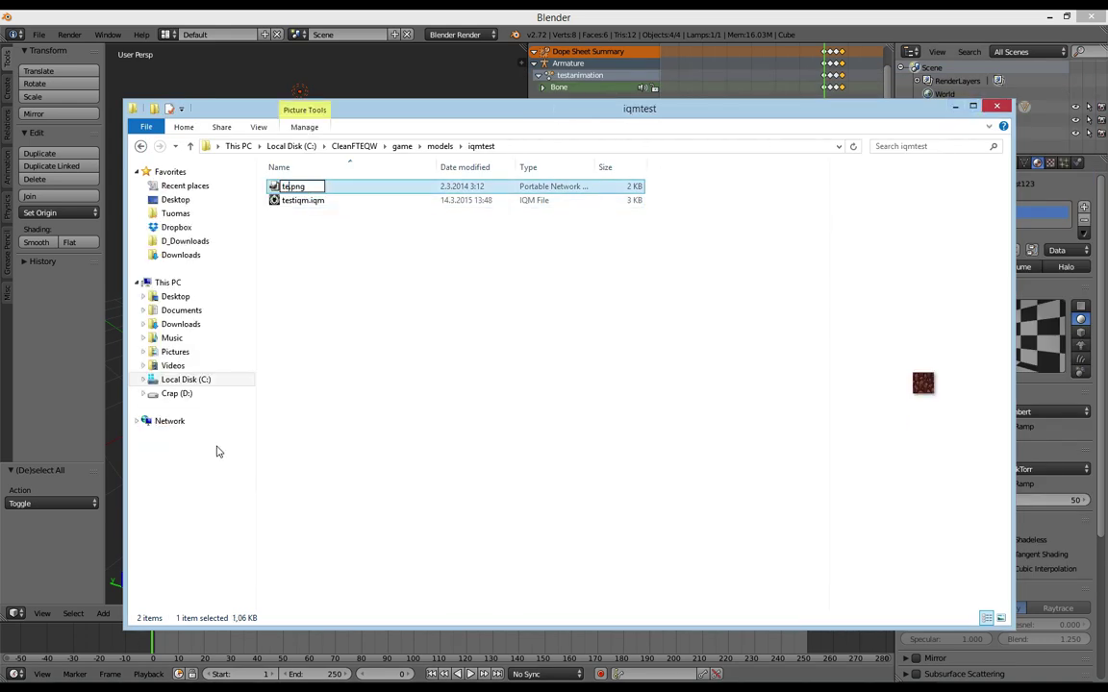
{"action": "type", "text": "123"}
{"action": "key", "text": "Return"}
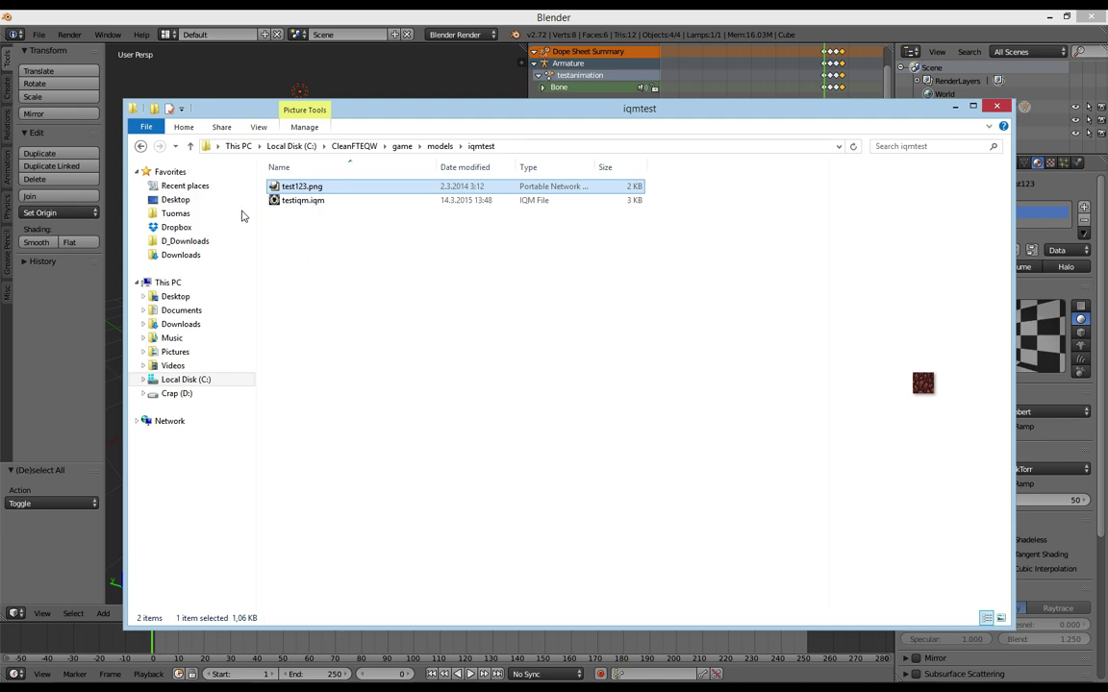
{"action": "double_click", "coordinate": [293, 200]}
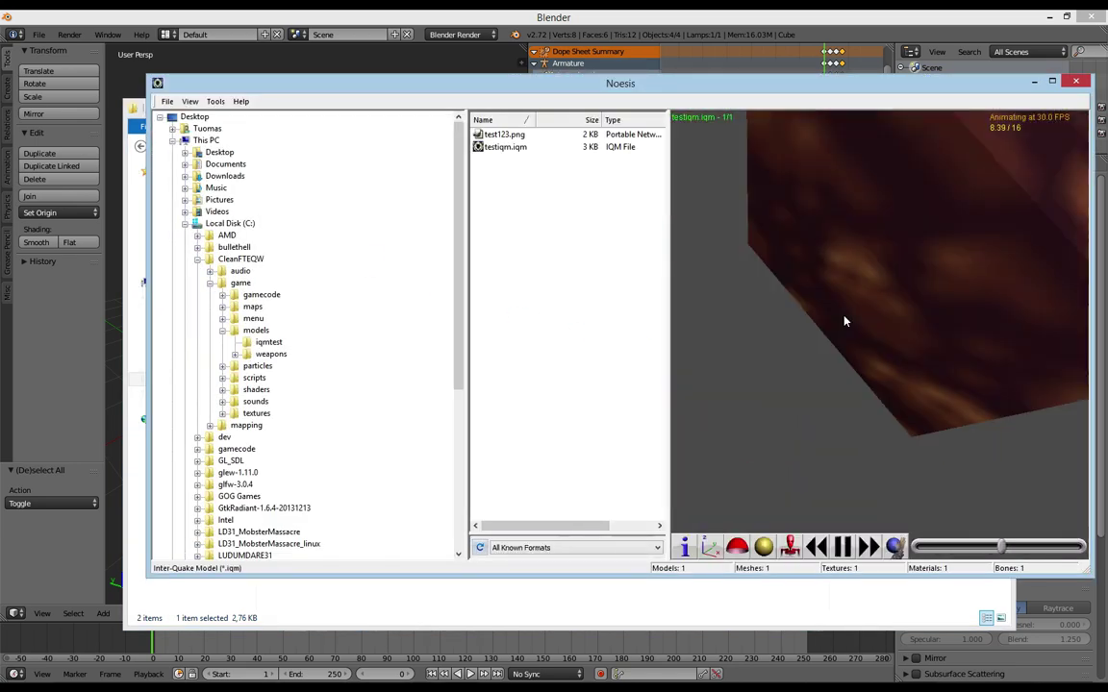
Zoom the animated textured cube preview out and back in, then close Noesis.
{"action": "scroll", "coordinate": [844, 321], "scroll_direction": "down", "scroll_amount": 5}
{"action": "scroll", "coordinate": [845, 321], "scroll_direction": "up", "scroll_amount": 3}
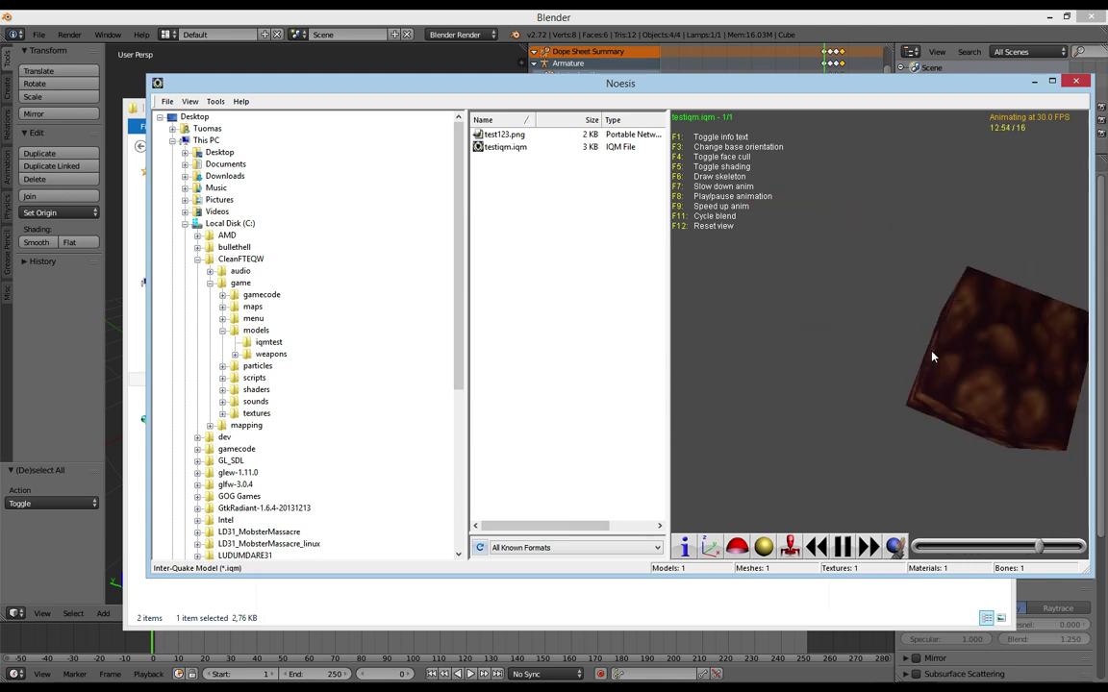
{"action": "left_click", "coordinate": [1073, 83]}
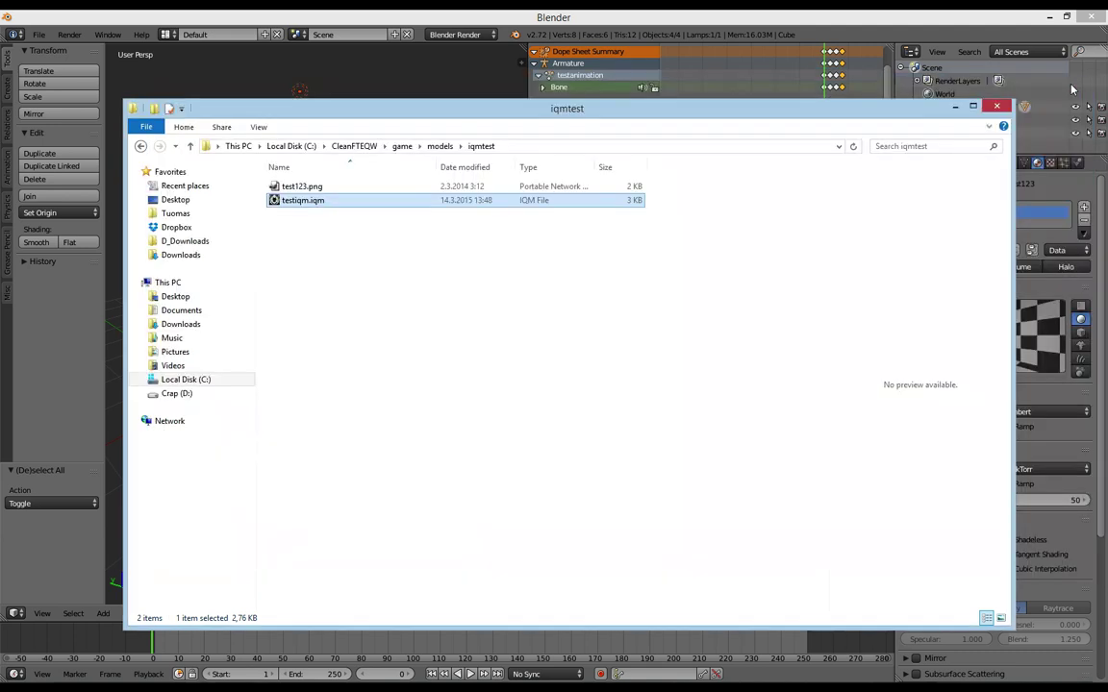